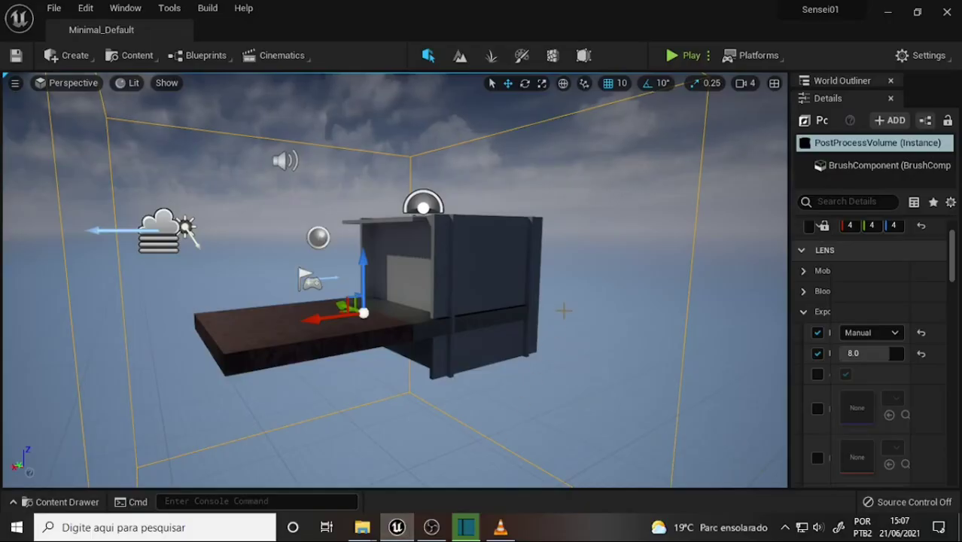
- Tilt the view down over the Minimal_Default scene and save all unsaved changes with File > Save All
mouse_move(568, 259)
right_mouse_down()
mouse_move(568, 316)
mouse_move(569, 256)
right_mouse_up()
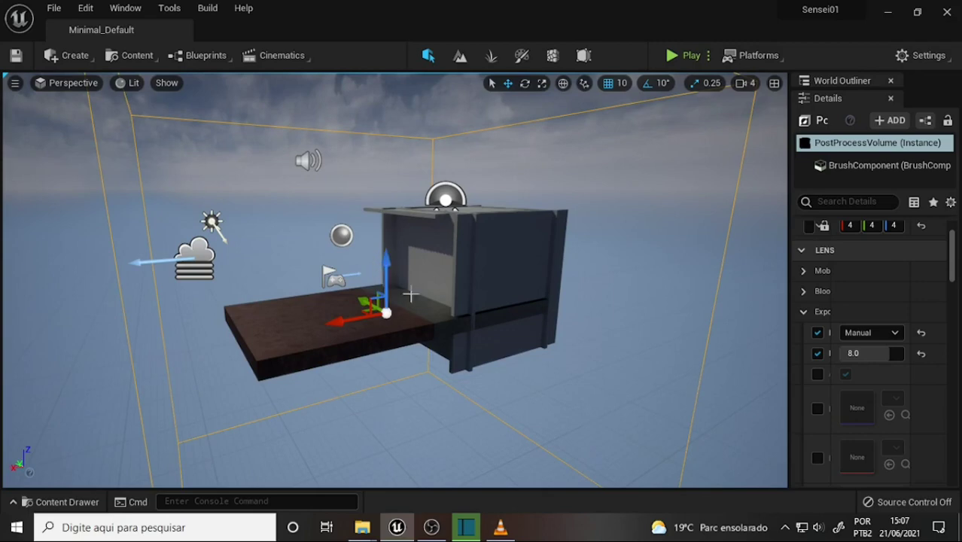
left_click(53, 8)
left_click(108, 172)
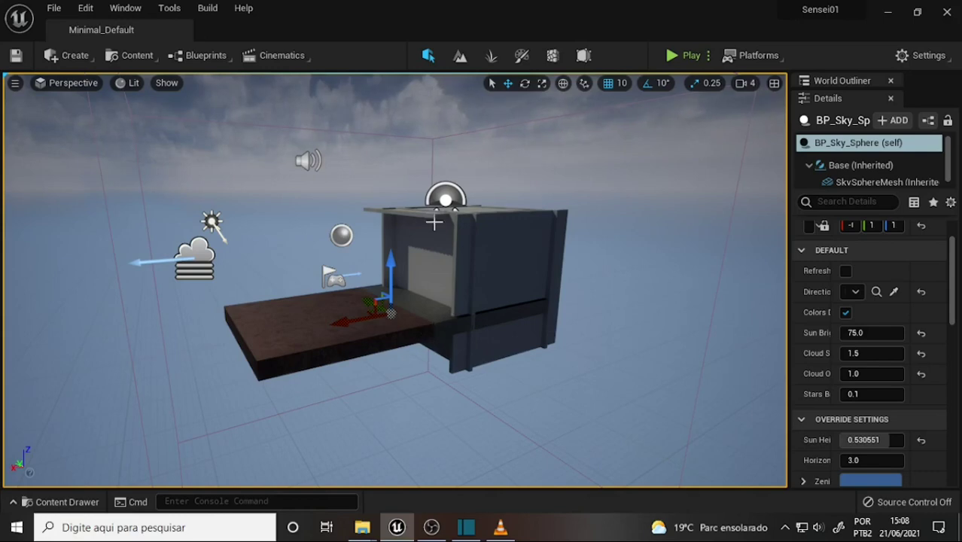
- Bring up the Open Project browser listing MyEnv001, testehuman and MetaHumans, then switch to OBS Studio
left_click(53, 9)
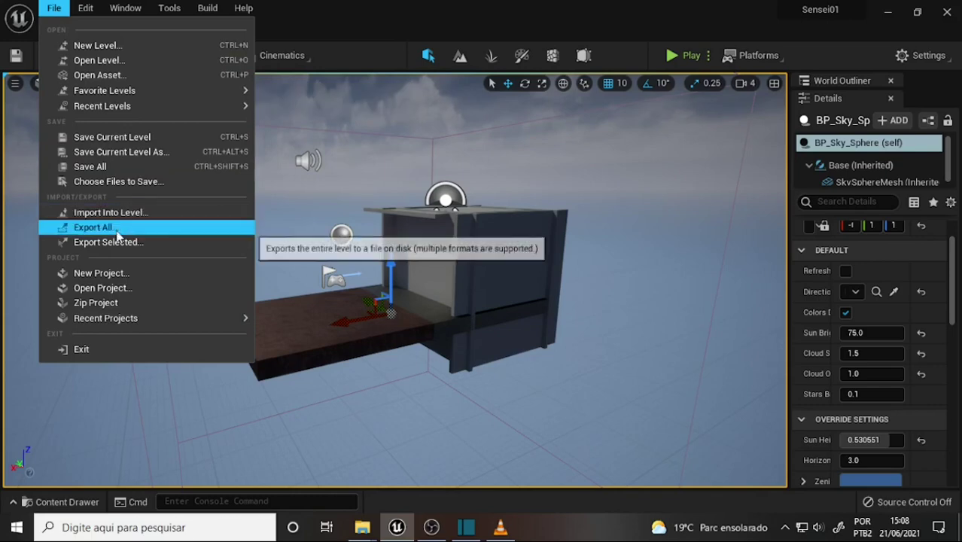
left_click(107, 289)
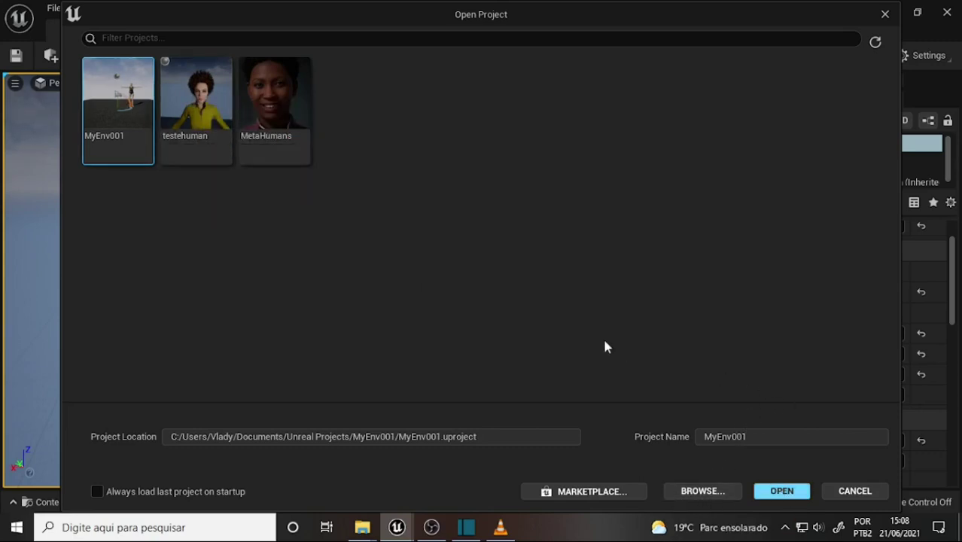
key("alt+Tab")
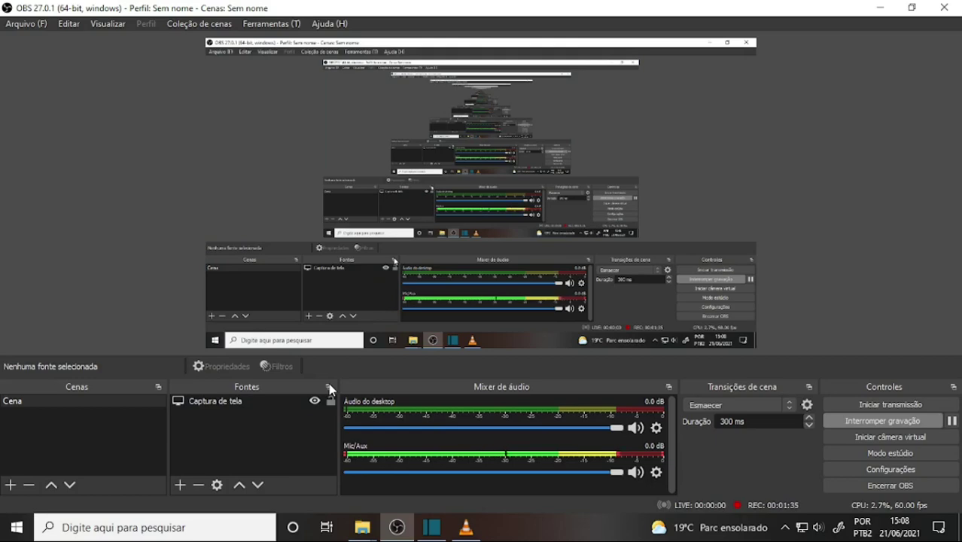
- Minimize OBS and reposition the Explorer window showing C:\trabalho\what
left_click(879, 11)
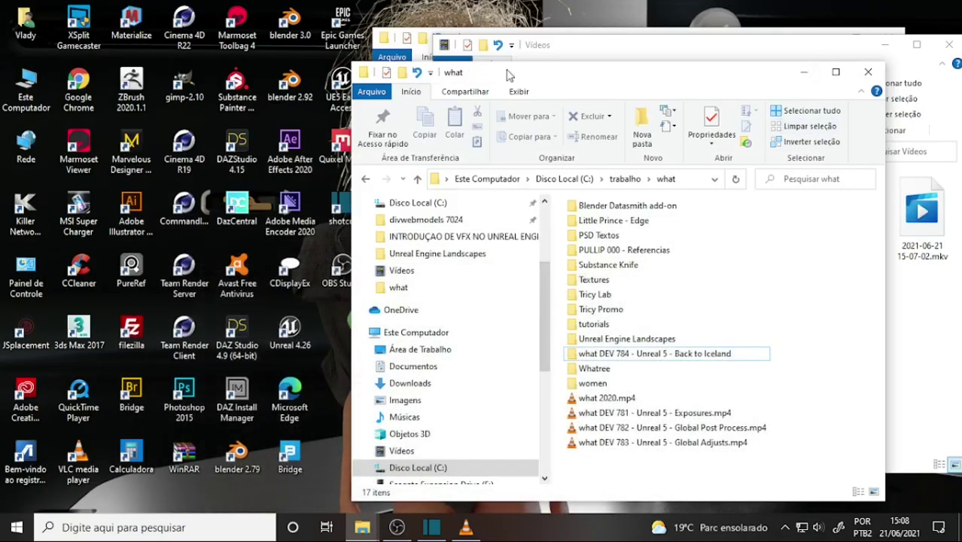
left_click_drag(573, 79, 640, 82)
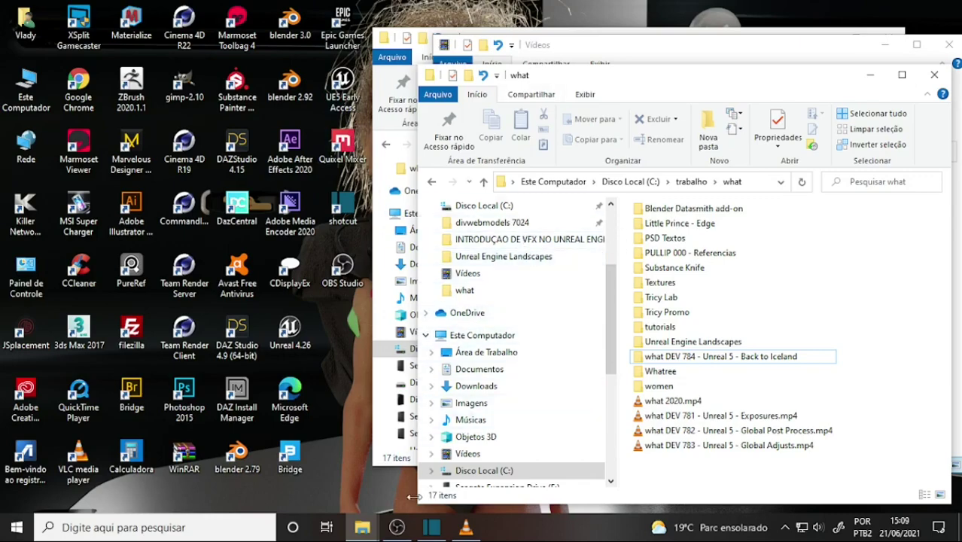
- Go from OBS back to the Unreal editor with MyEnv001's Main level open
left_click(398, 530)
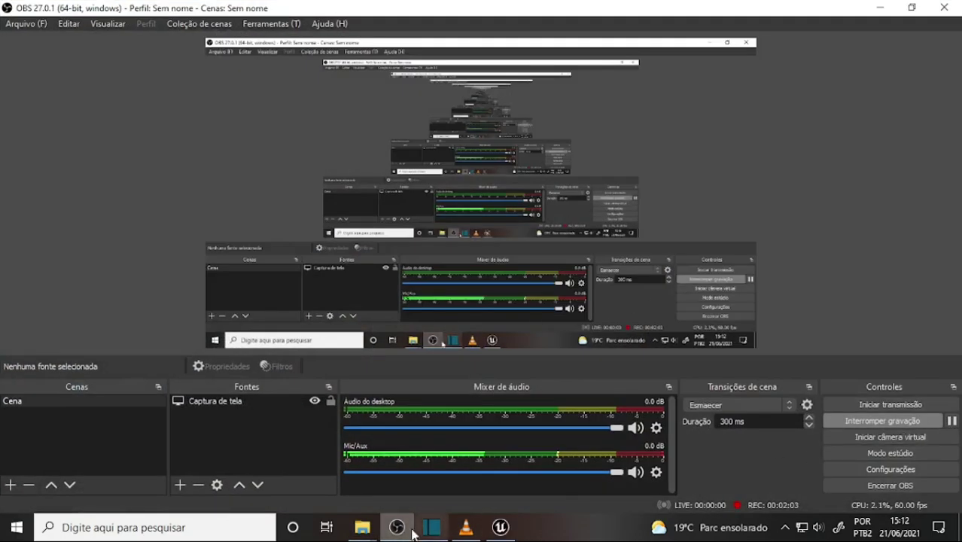
left_click(500, 528)
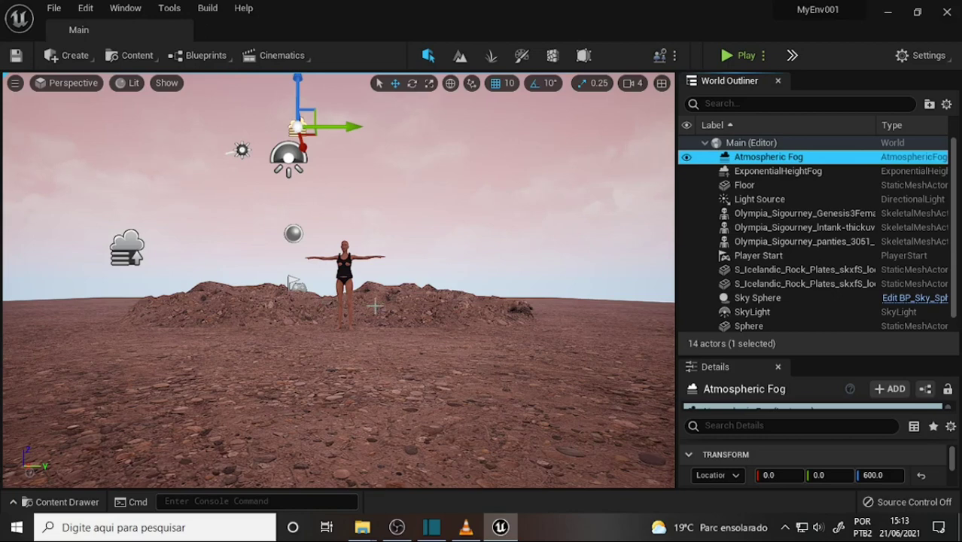
- Hide Atmospheric Fog while keeping ExponentialHeightFog and Floor visible
left_click(685, 157)
left_click(686, 171)
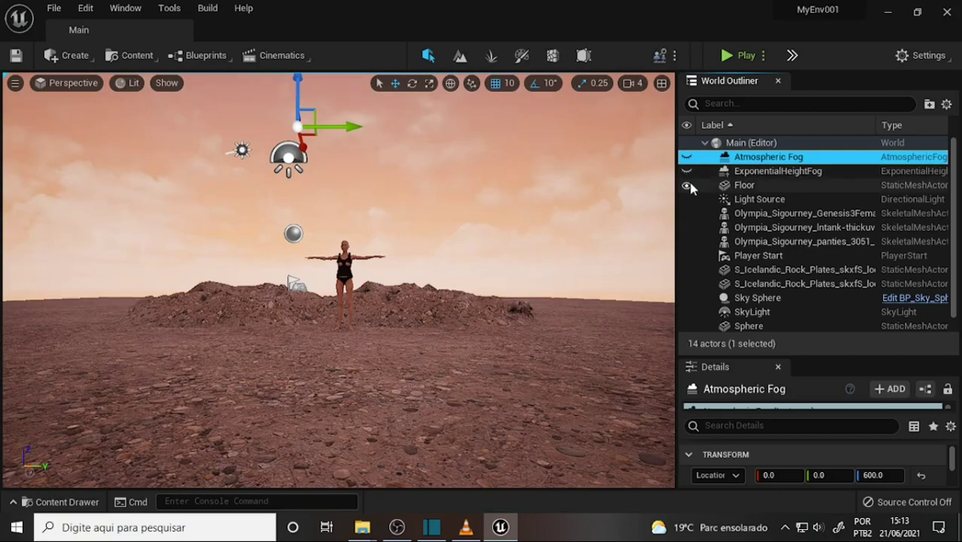
left_click(686, 185)
left_click(685, 185)
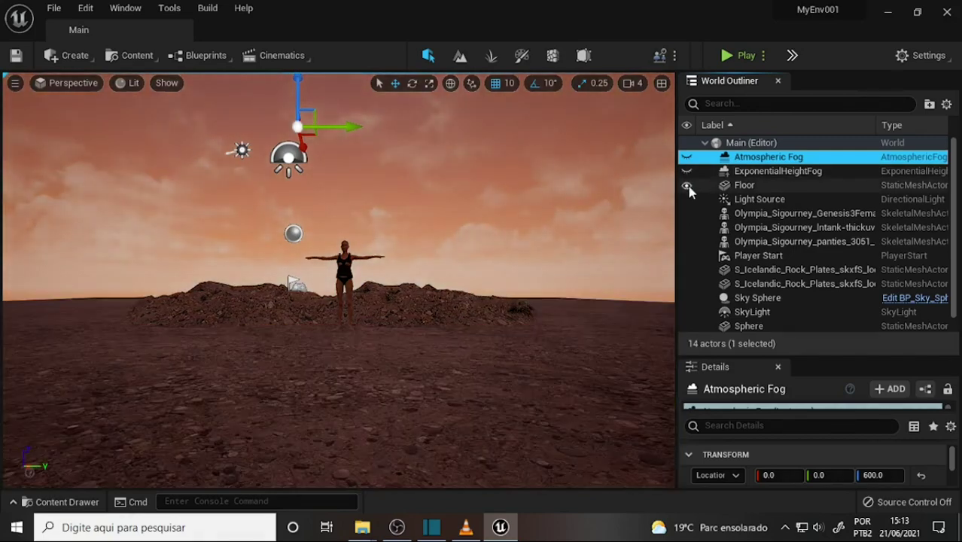
left_click(686, 171)
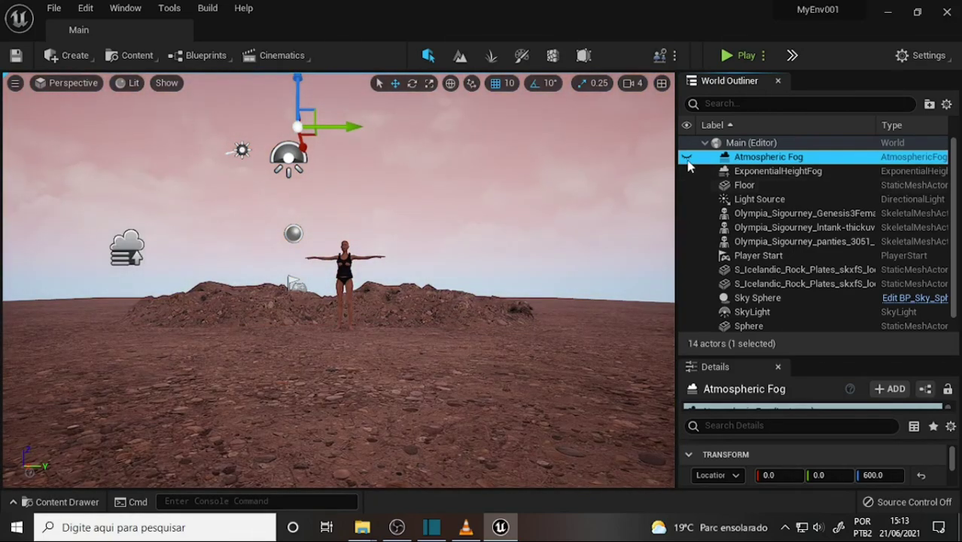
left_click(686, 157)
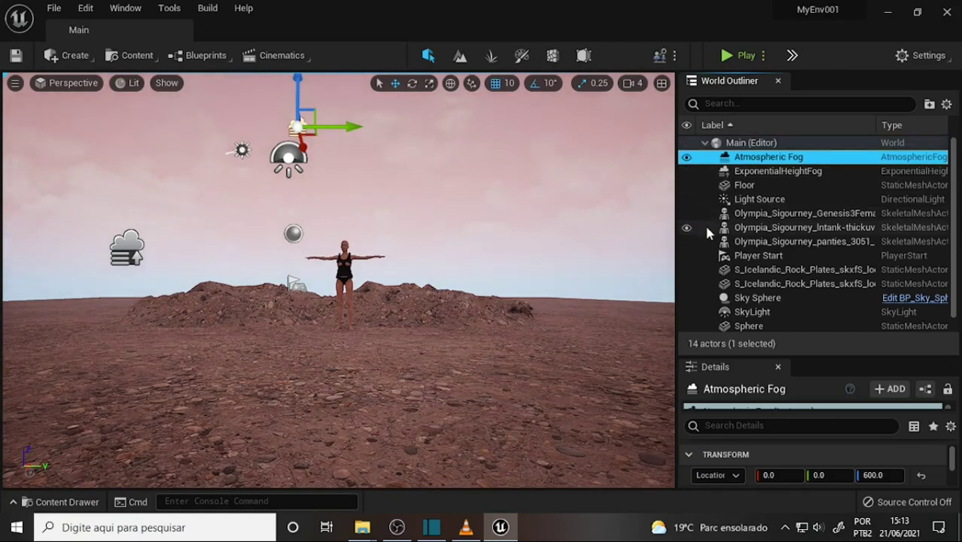
- Hide the Sky Sphere for a plain blue sky and select the Atmospheric Fog actor
left_click(685, 298)
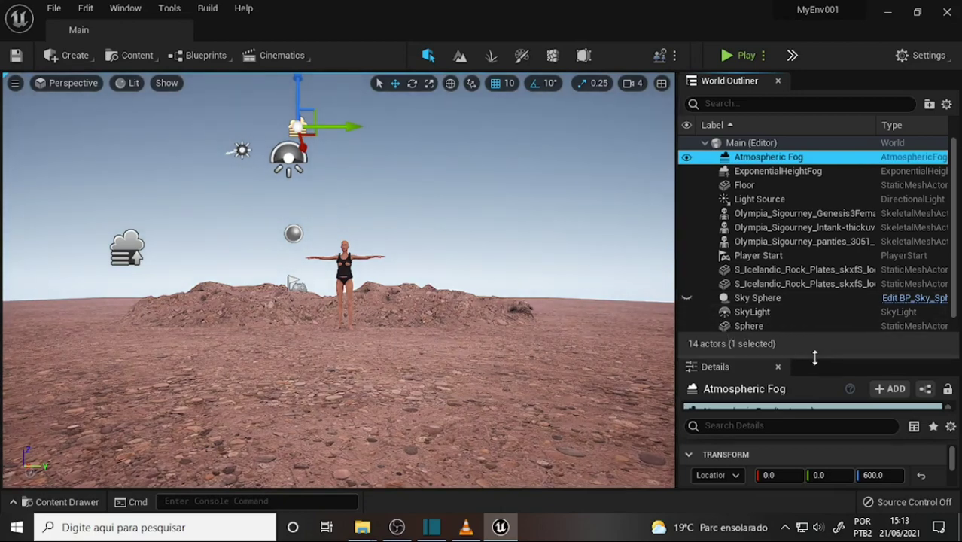
left_click_drag(813, 355, 808, 355)
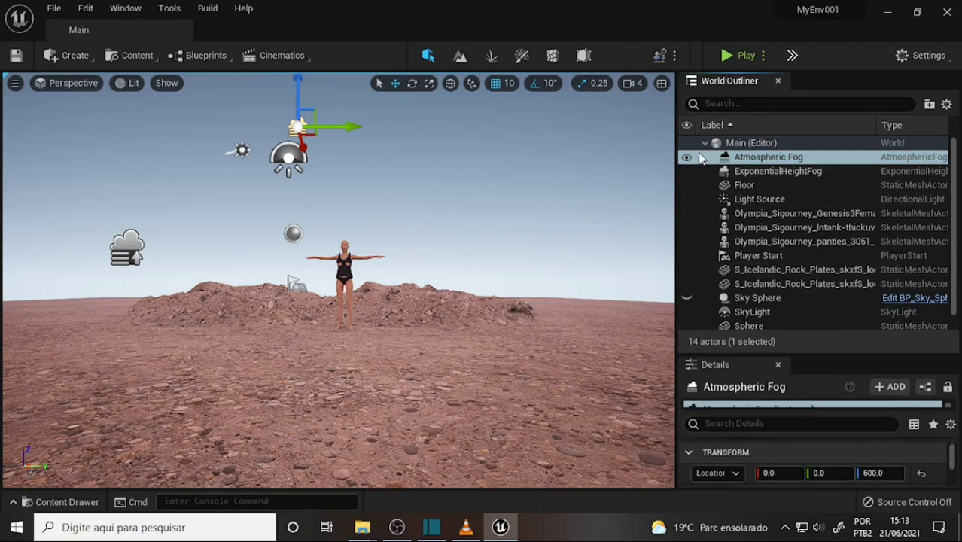
left_click(687, 160)
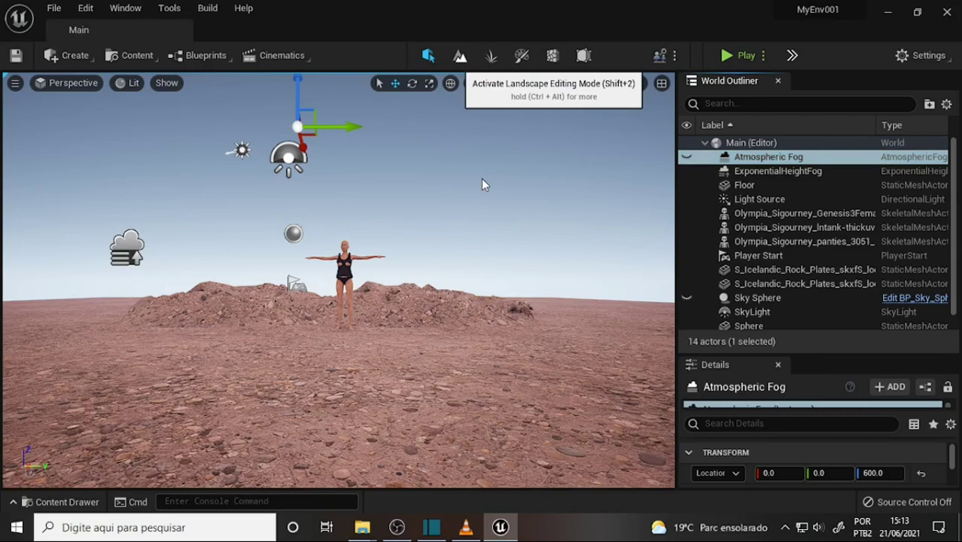
- Enter Landscape mode and position the camera over the landscape preview near the character
key("shift+2")
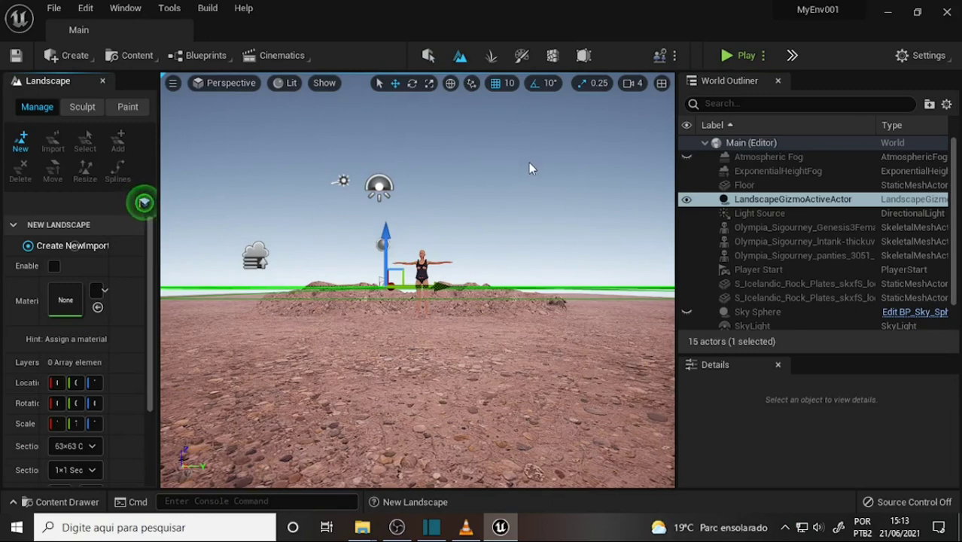
left_click(225, 84)
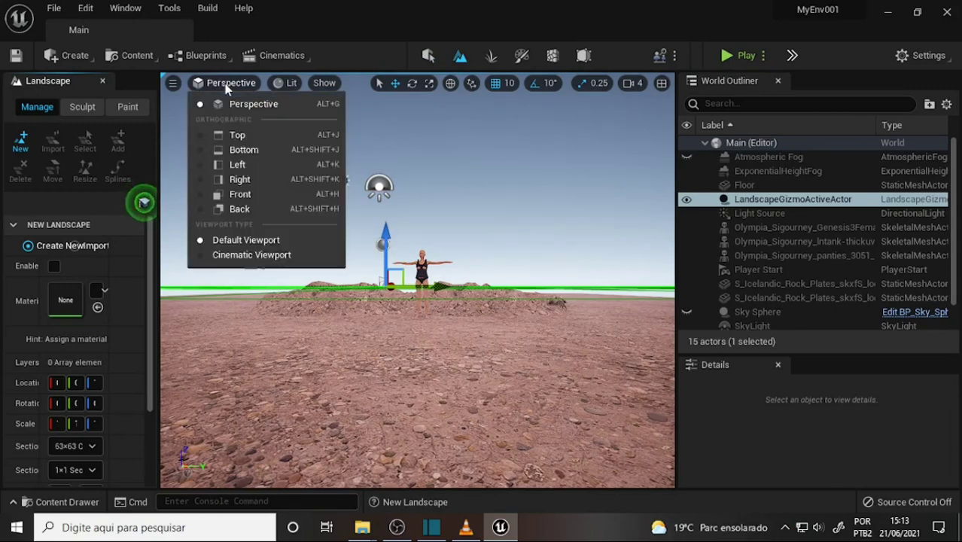
left_click(225, 85)
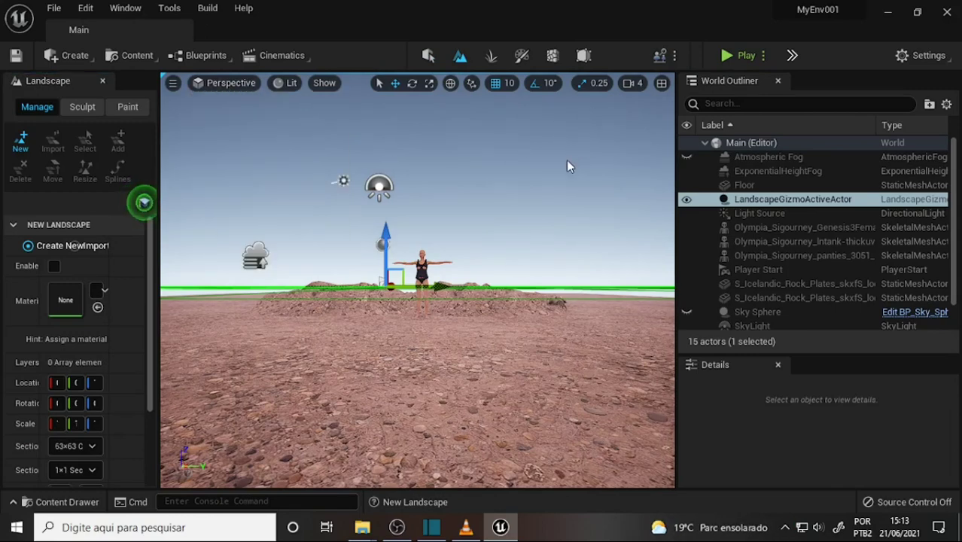
right_click_drag(558, 160, 556, 170)
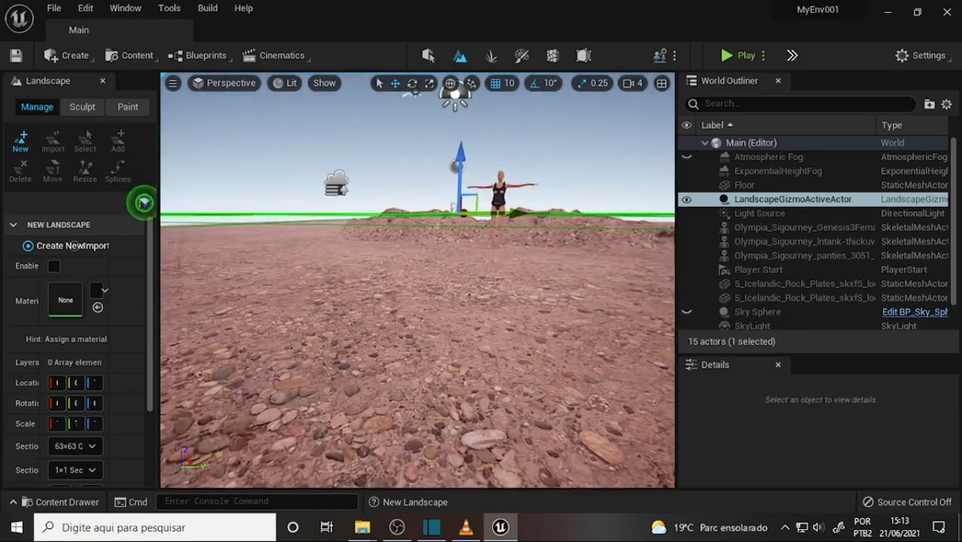
scroll(555, 166, "down", 5)
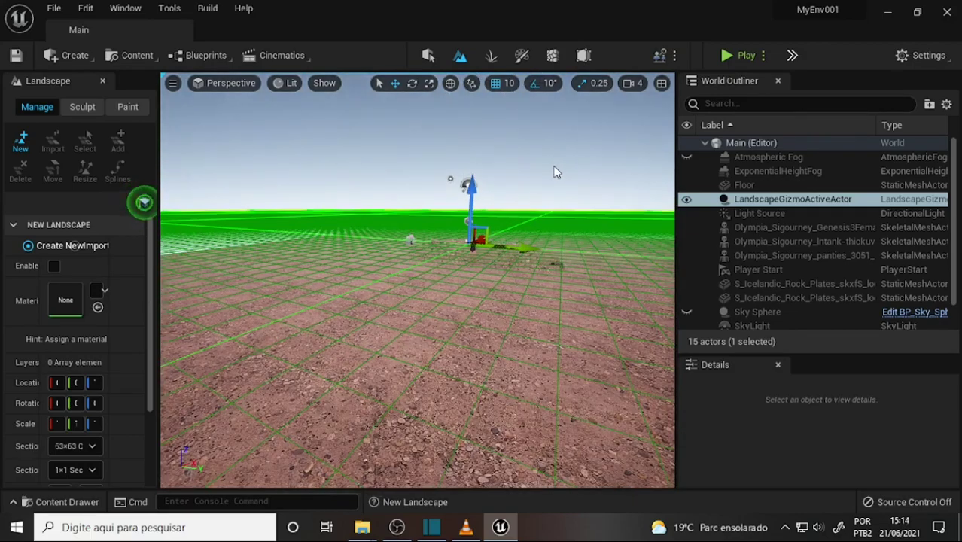
right_click_drag(557, 170, 555, 188)
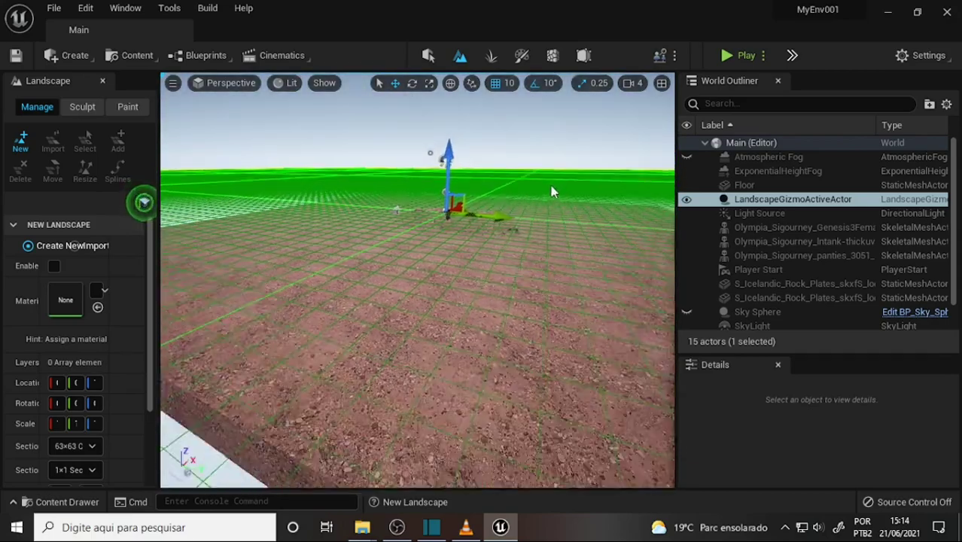
right_click_drag(555, 188, 549, 193)
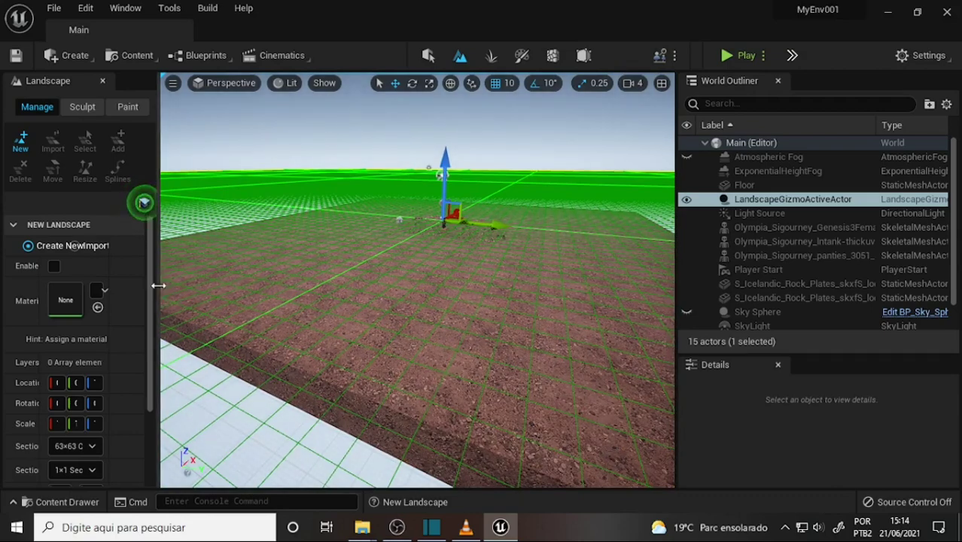
- Set Section Size to 31×31 Quads and create the 249×249 landscape
mouse_move(157, 284)
left_mouse_down()
mouse_move(283, 291)
mouse_move(267, 291)
left_mouse_up()
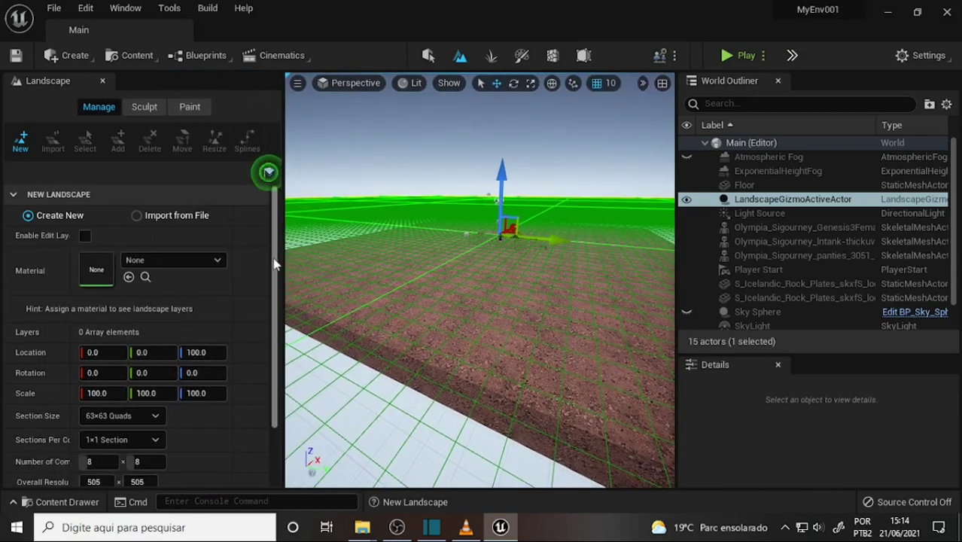
scroll(274, 358, "down", 2)
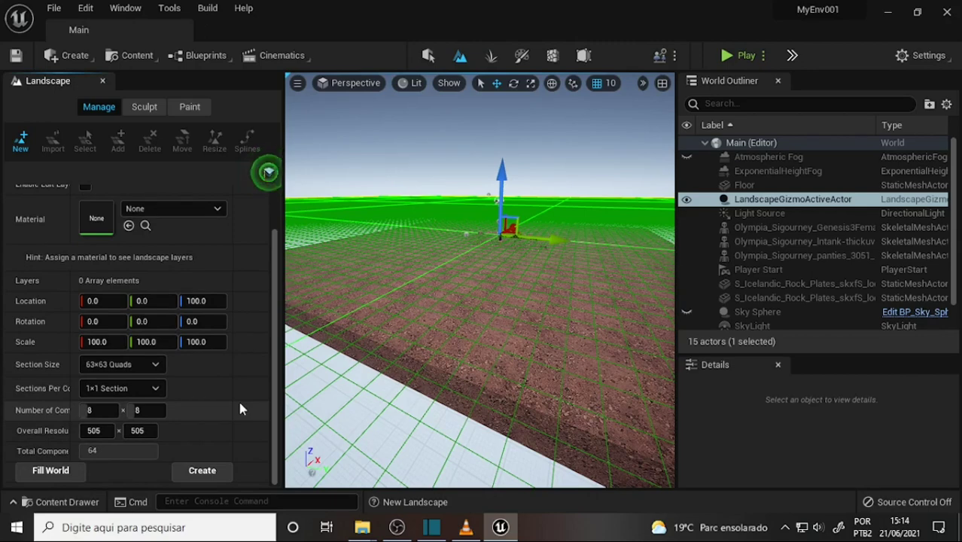
left_click(152, 364)
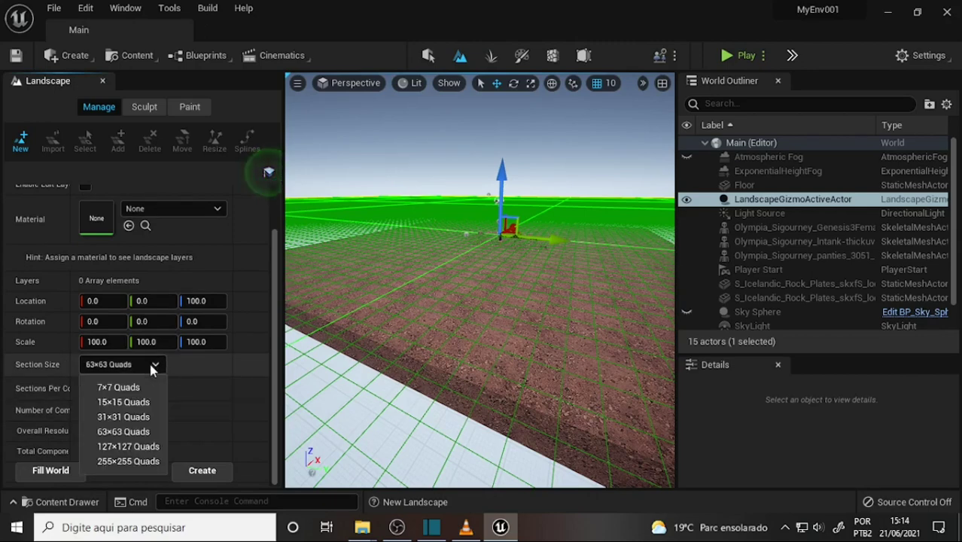
left_click(142, 420)
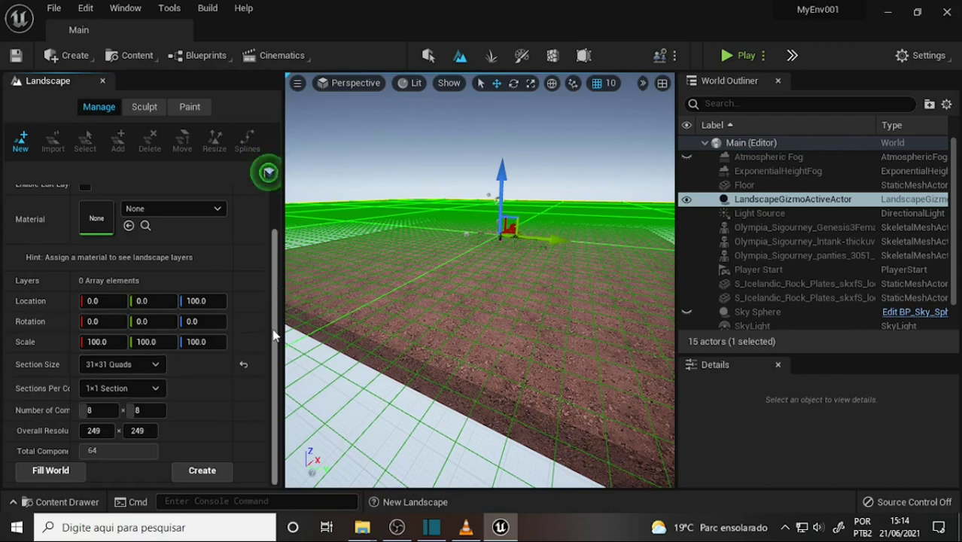
left_click(201, 468)
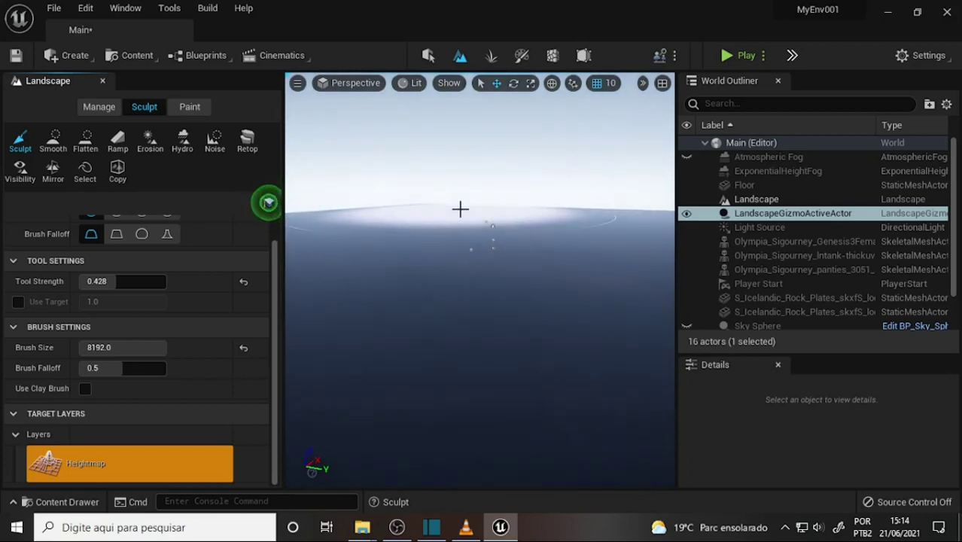
- Shrink the sculpt brush to about 3600 units and raise rolling mounds across the landscape
left_click_drag(468, 214, 443, 236)
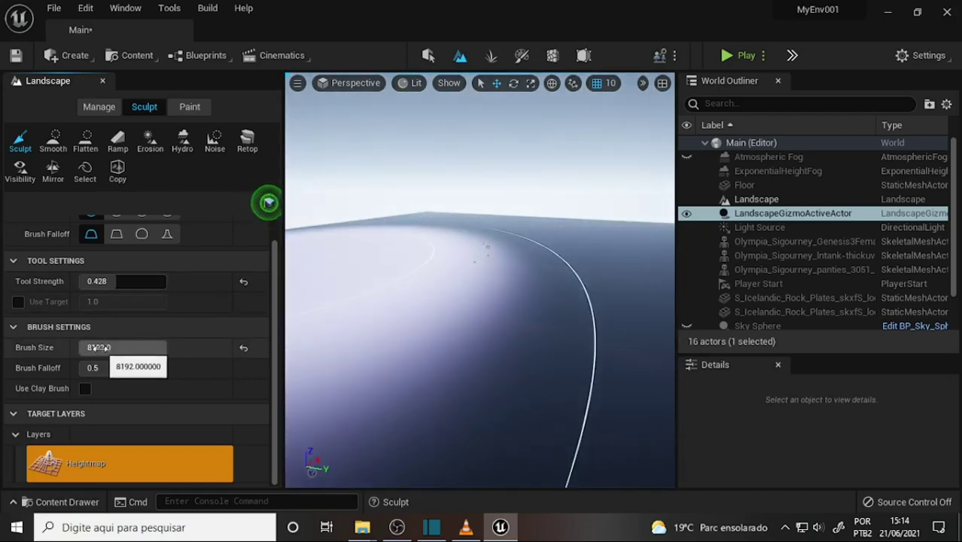
left_click_drag(98, 346, 71, 347)
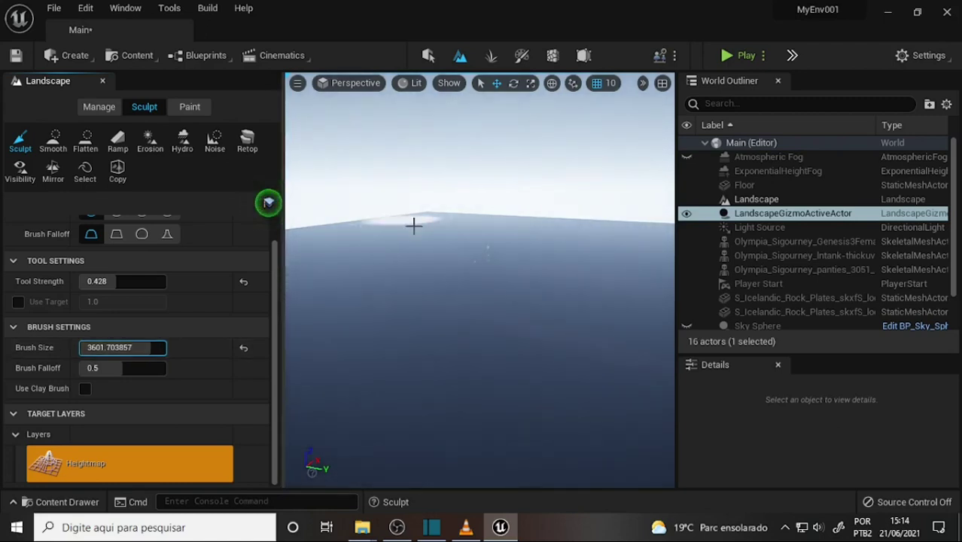
mouse_move(413, 225)
left_mouse_down()
mouse_move(597, 240)
mouse_move(547, 221)
mouse_move(482, 224)
left_mouse_up()
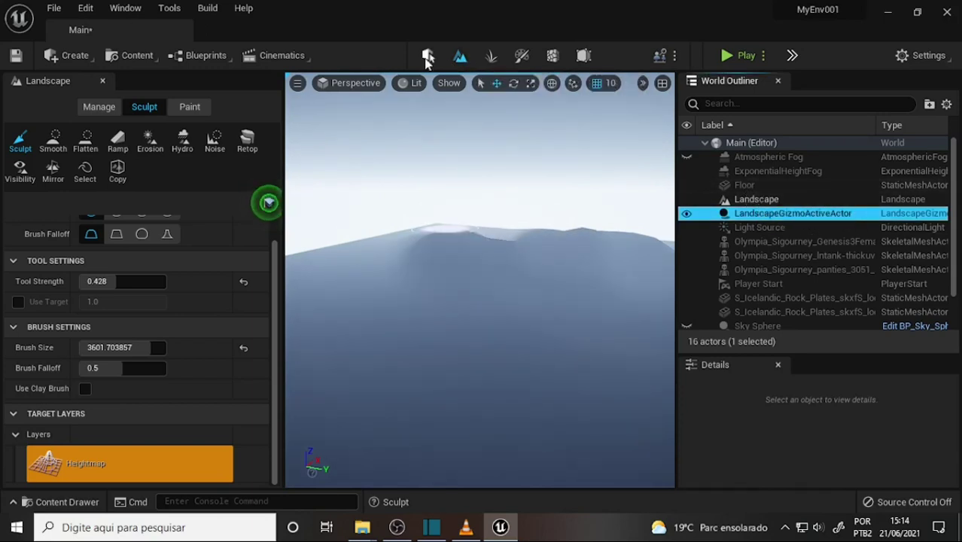
- Return to Select mode, frame the Floor, and try then undo a landscape gizmo move
left_click(428, 57)
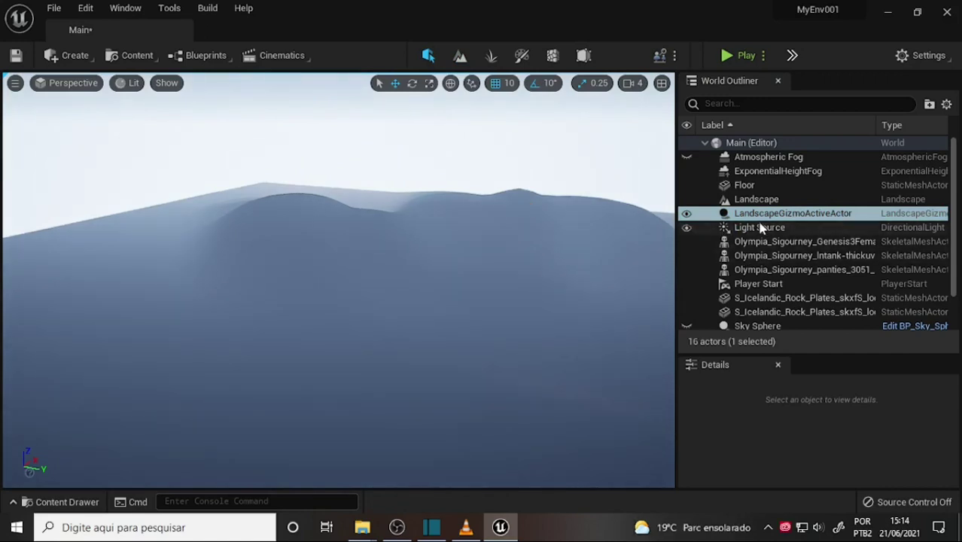
left_click(745, 187)
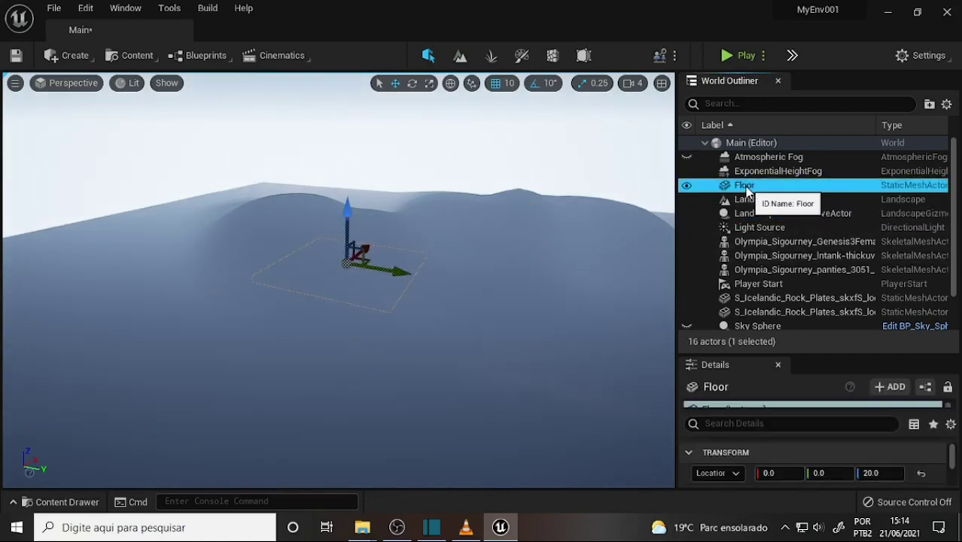
key("f")
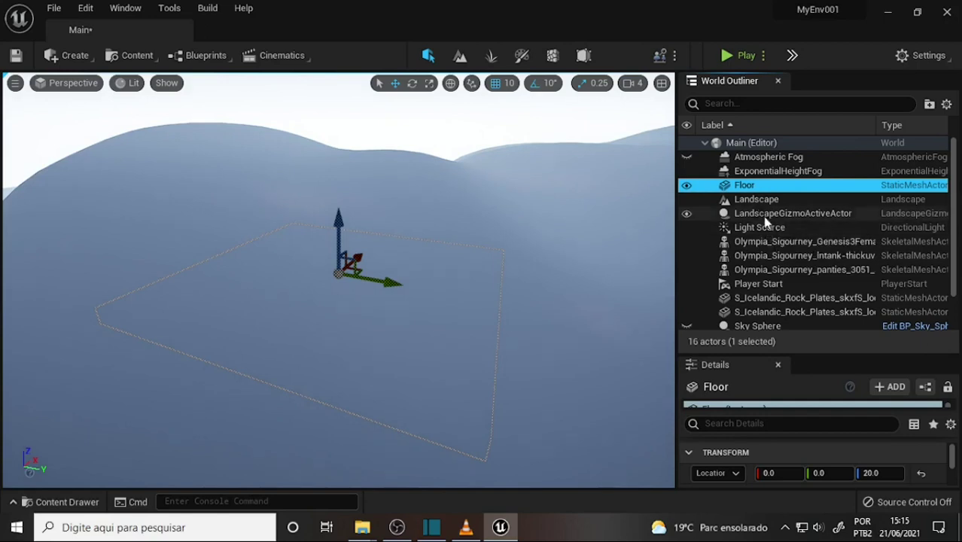
left_click(757, 199, "ctrl")
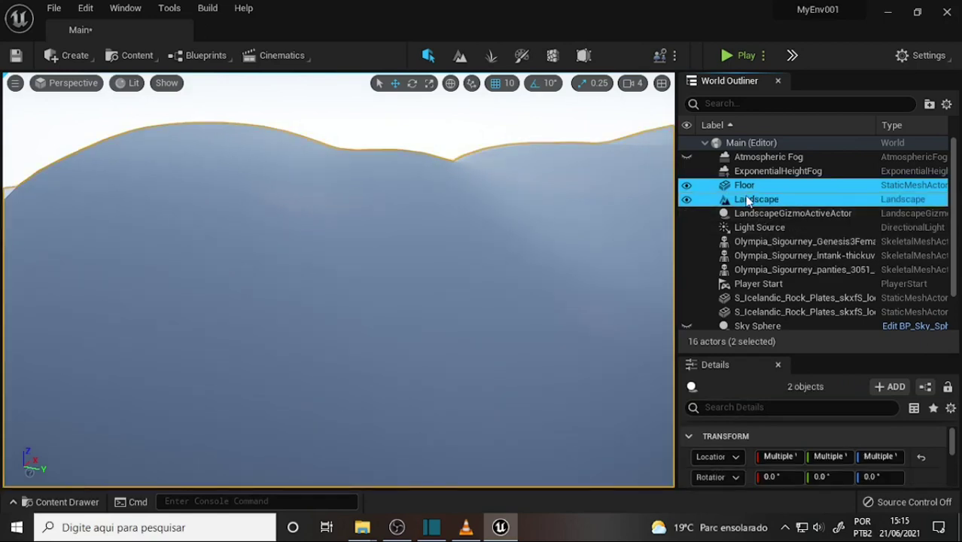
left_click(744, 186)
left_click(752, 200)
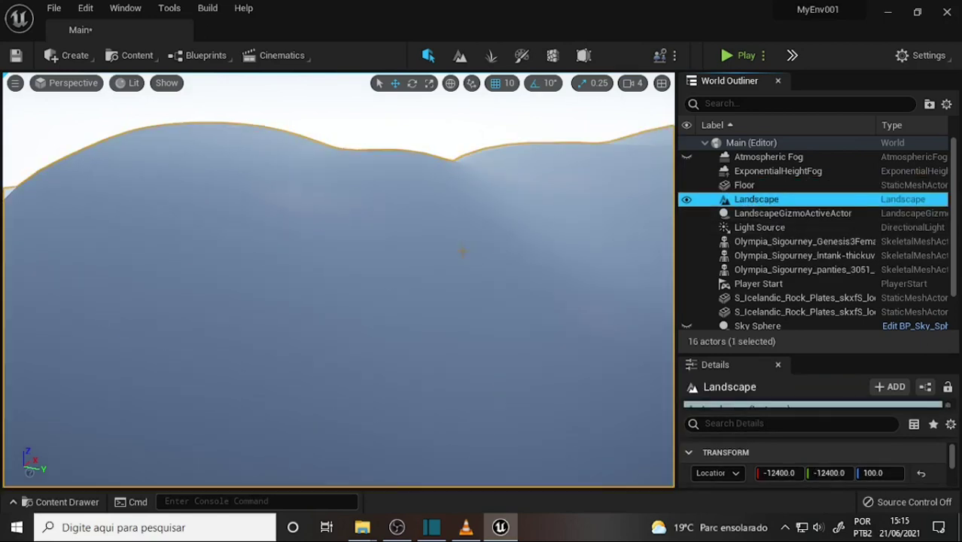
left_click(767, 214)
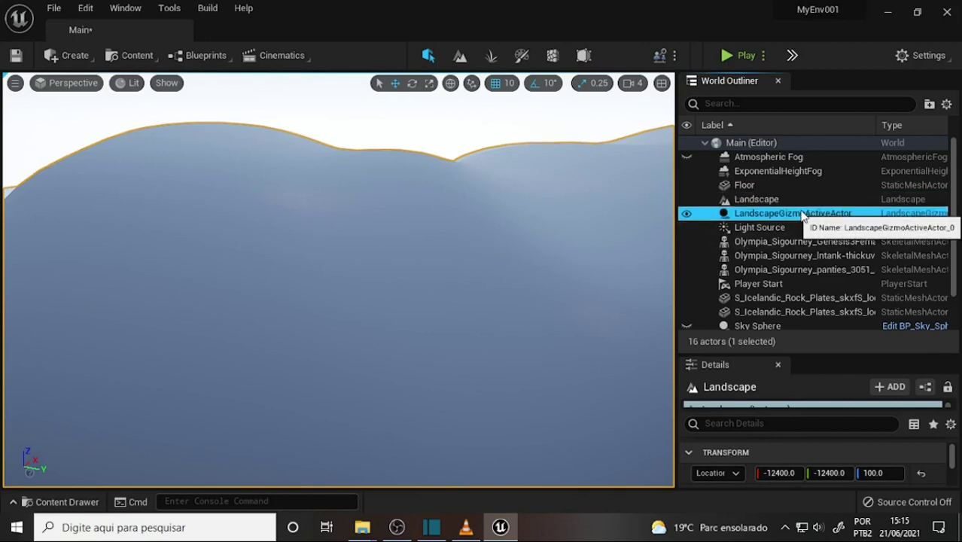
left_click_drag(340, 233, 367, 240)
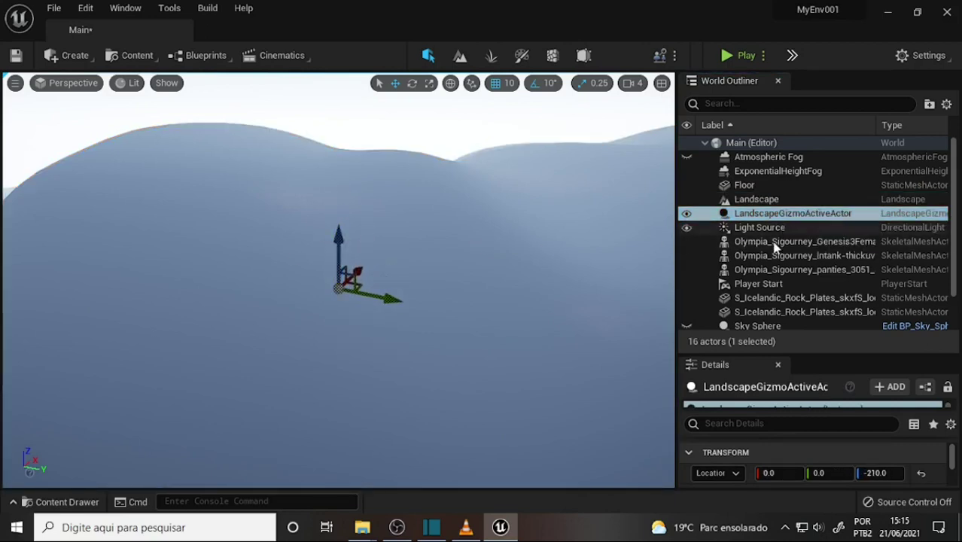
key("ctrl+z")
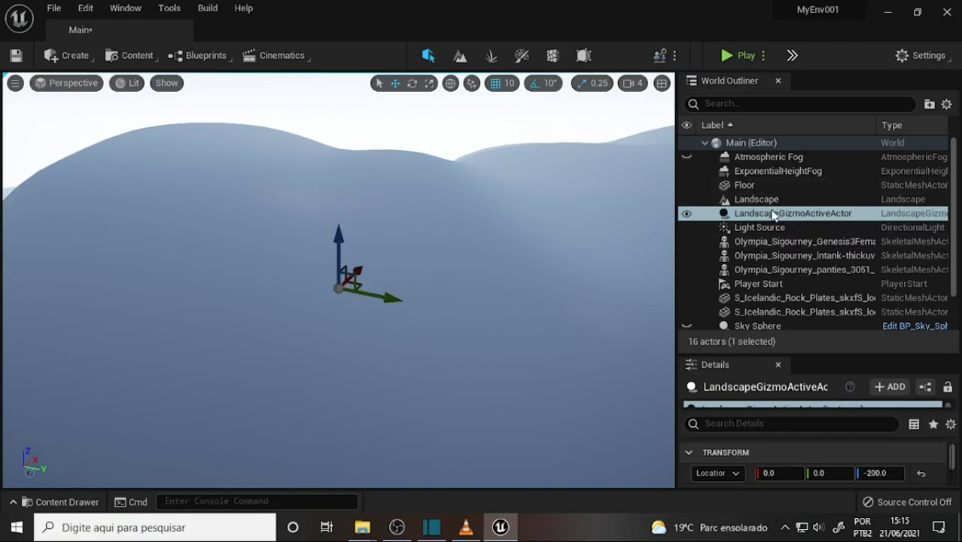
- Select Floor, the Olympia character meshes and both rock plates, and raise them onto the hills
left_click(743, 185)
left_click(767, 241, "ctrl")
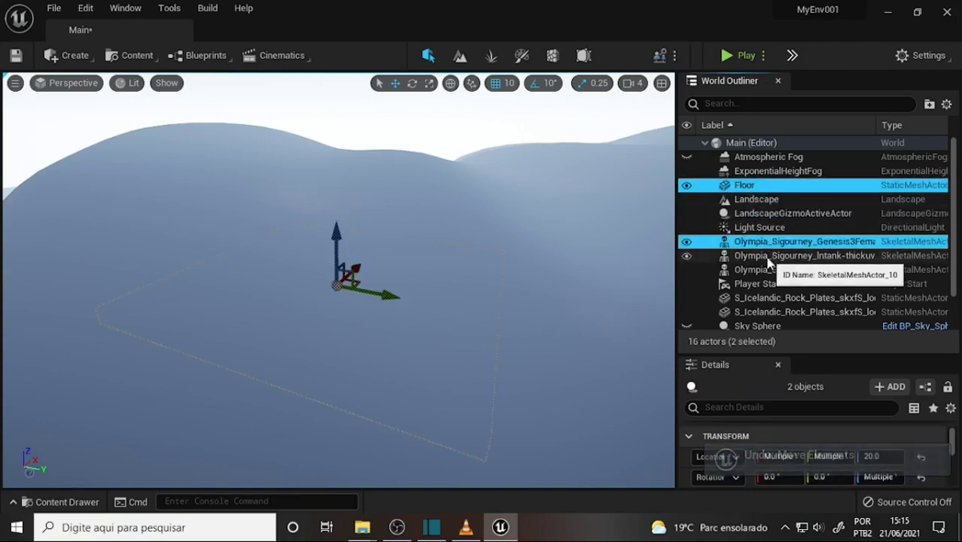
left_click(768, 256, "ctrl")
left_click(775, 269, "ctrl")
left_click(772, 298, "ctrl")
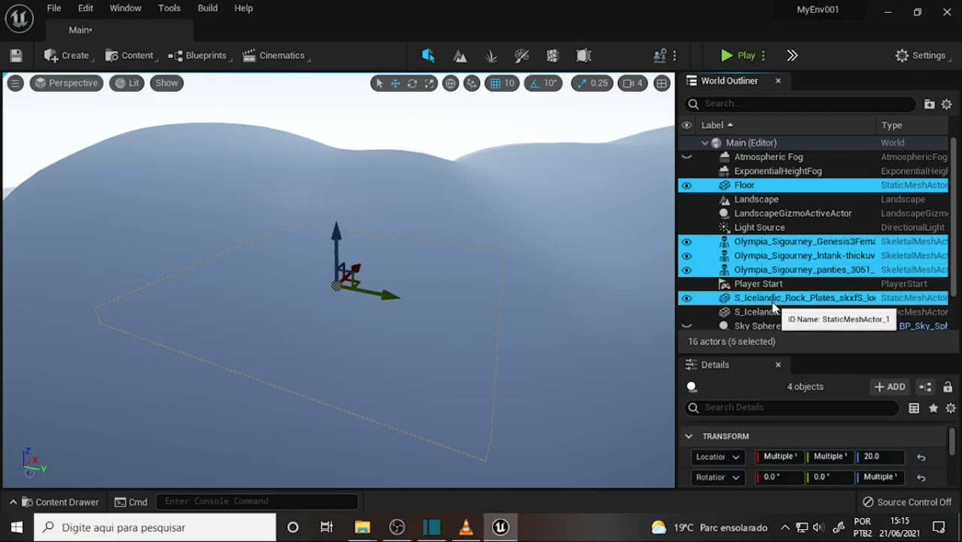
left_click(775, 312, "ctrl")
scroll(796, 313, "down", 1)
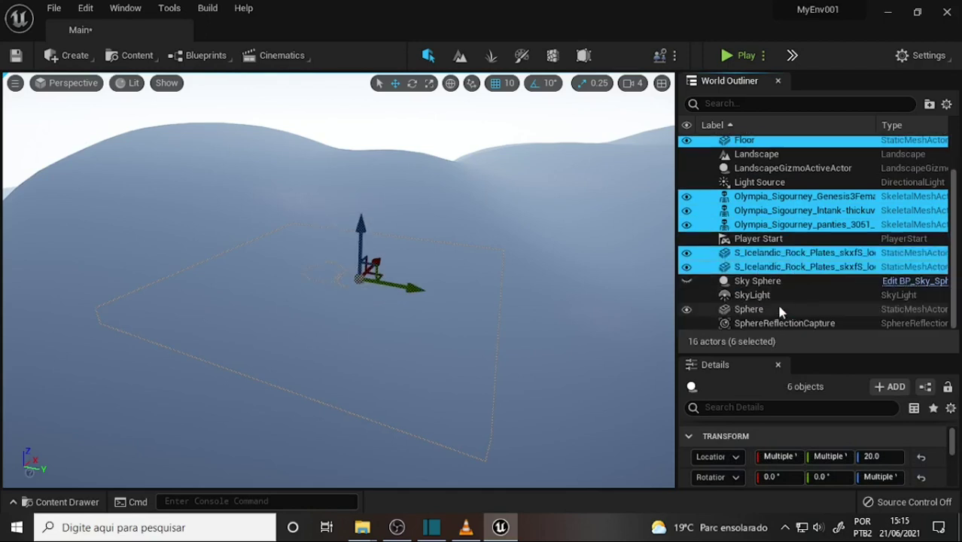
scroll(819, 239, "up", 1)
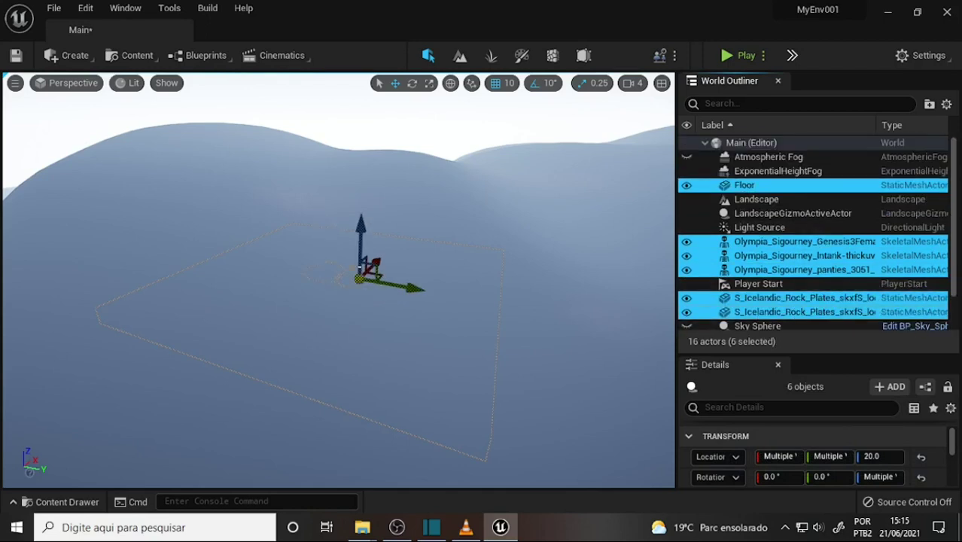
left_click_drag(360, 230, 369, 86)
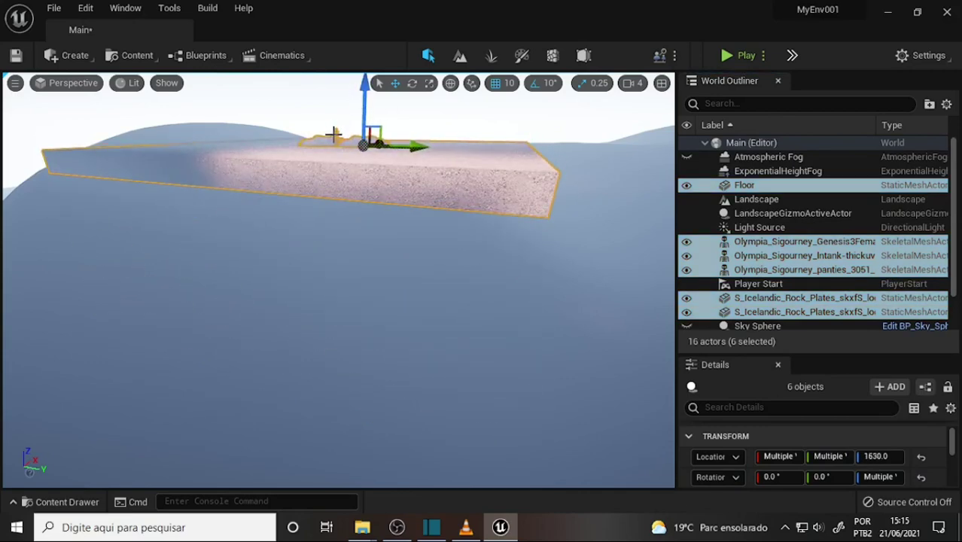
- Select the character, then the Landscape, and move in on the half-buried pinkish slab
left_click(335, 136)
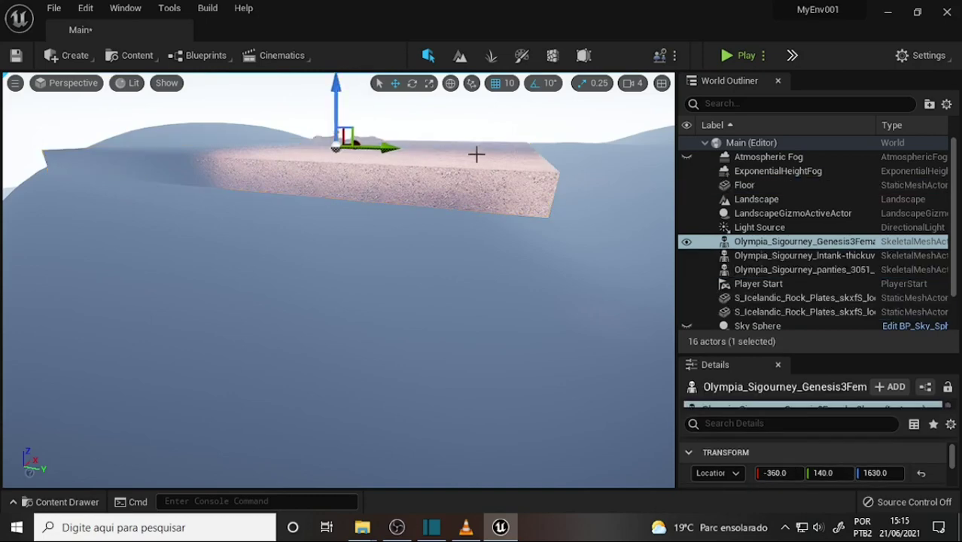
mouse_move(476, 154)
left_mouse_down()
mouse_move(474, 219)
mouse_move(450, 218)
left_mouse_up()
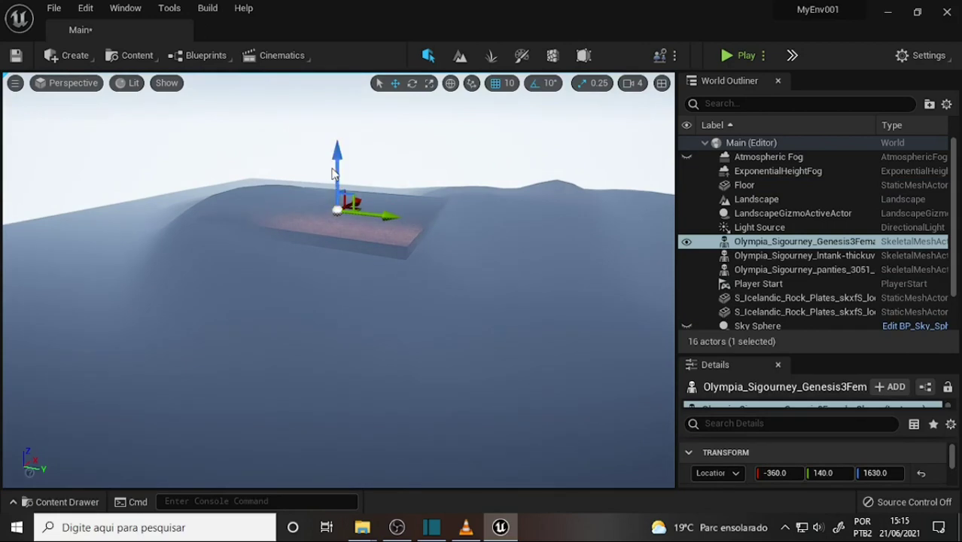
left_click(482, 285)
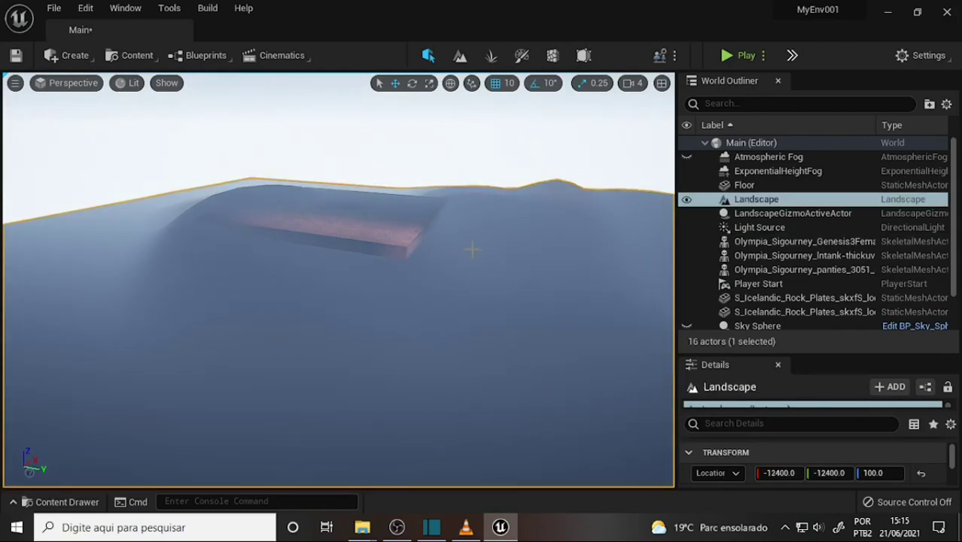
mouse_move(463, 211)
left_mouse_down()
mouse_move(463, 181)
mouse_move(463, 218)
left_mouse_up()
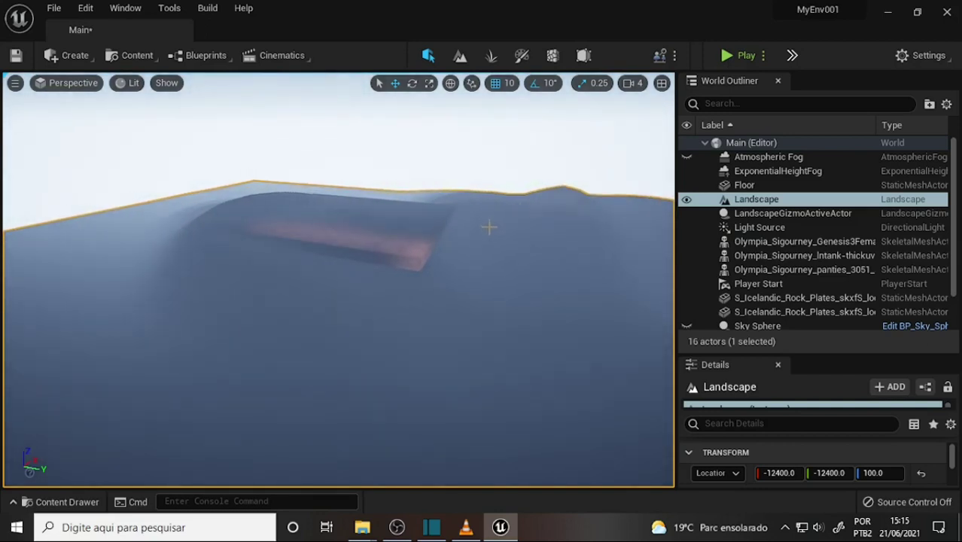
- Focus on Olympia Genesis3Female and orbit and zoom around her on the rocky ground
left_click(760, 237)
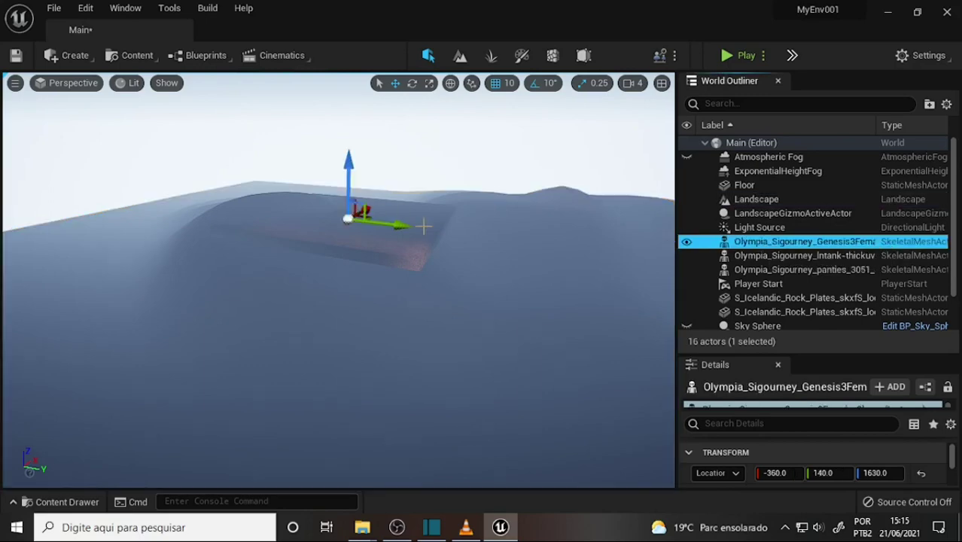
key("f")
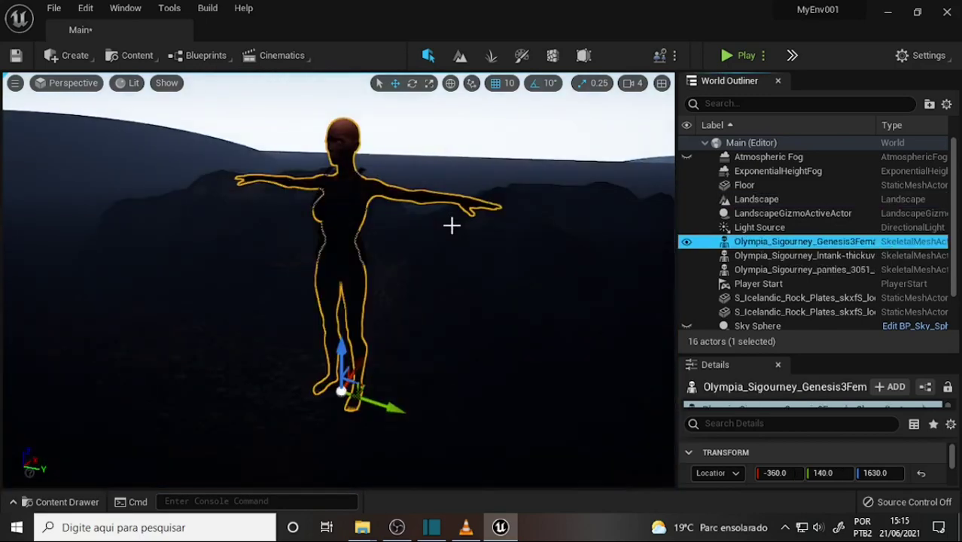
mouse_move(449, 234)
left_mouse_down()
mouse_move(497, 248)
mouse_move(467, 231)
left_mouse_up()
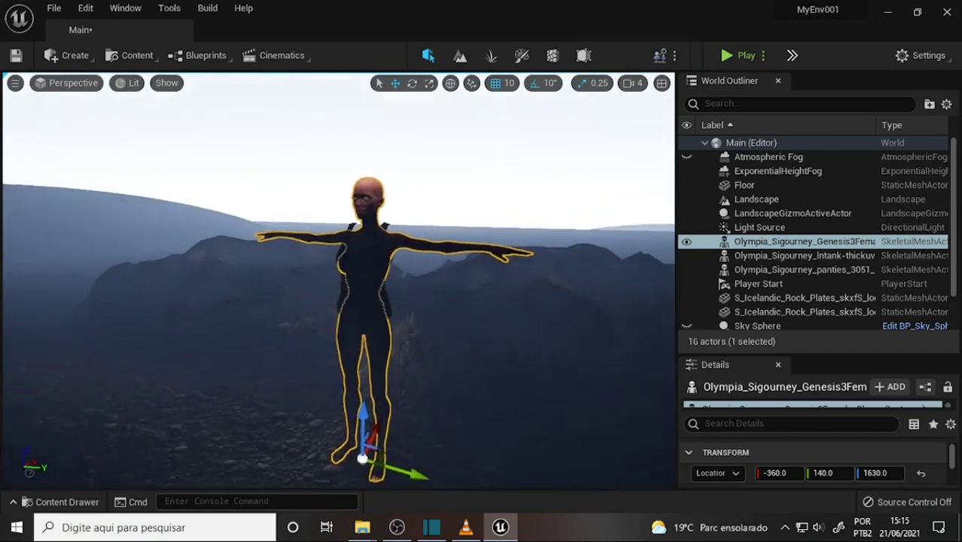
scroll(468, 231, "down", 5)
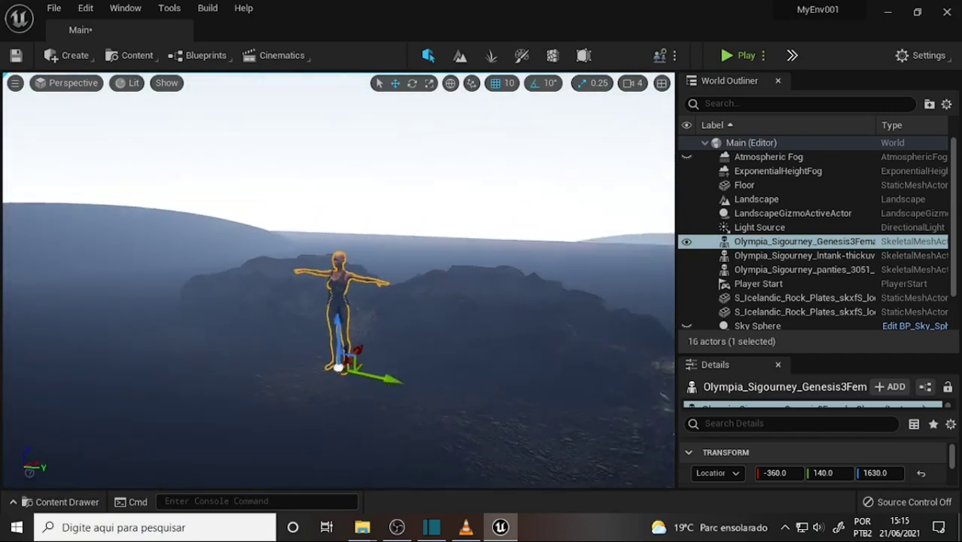
mouse_move(467, 226)
left_mouse_down("alt")
mouse_move(423, 321)
mouse_move(429, 286)
mouse_move(429, 298)
left_mouse_up("alt")
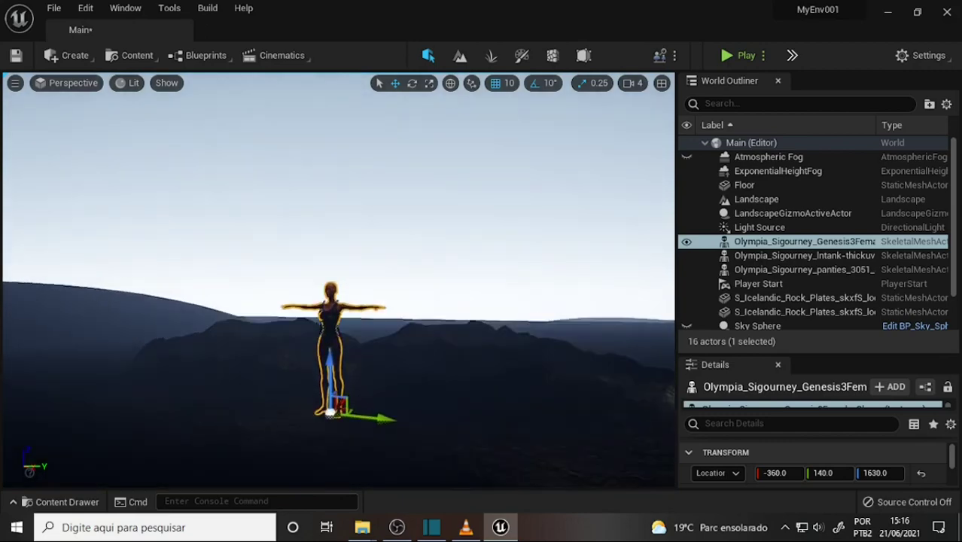
scroll(444, 271, "up", 3)
left_click_drag(437, 259, 484, 253, "alt")
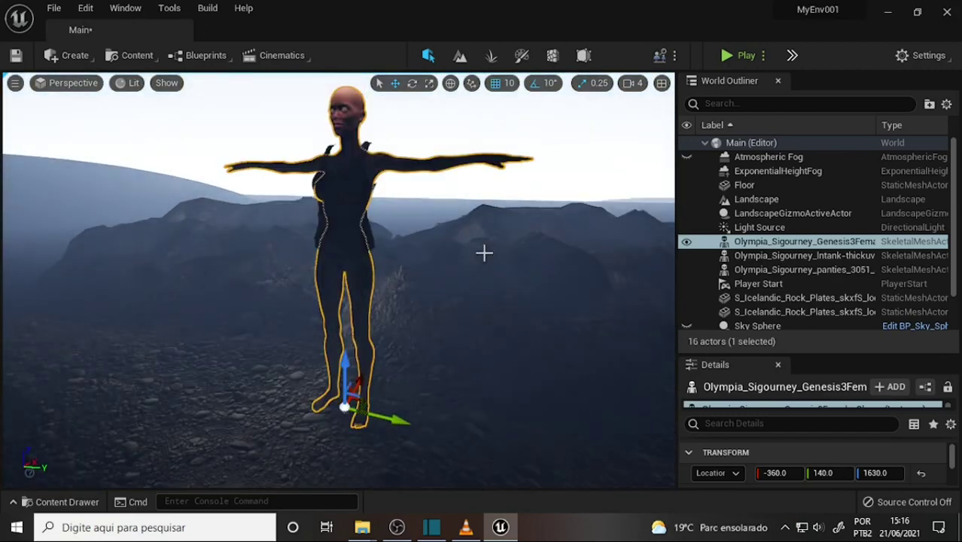
scroll(484, 253, "up", 2)
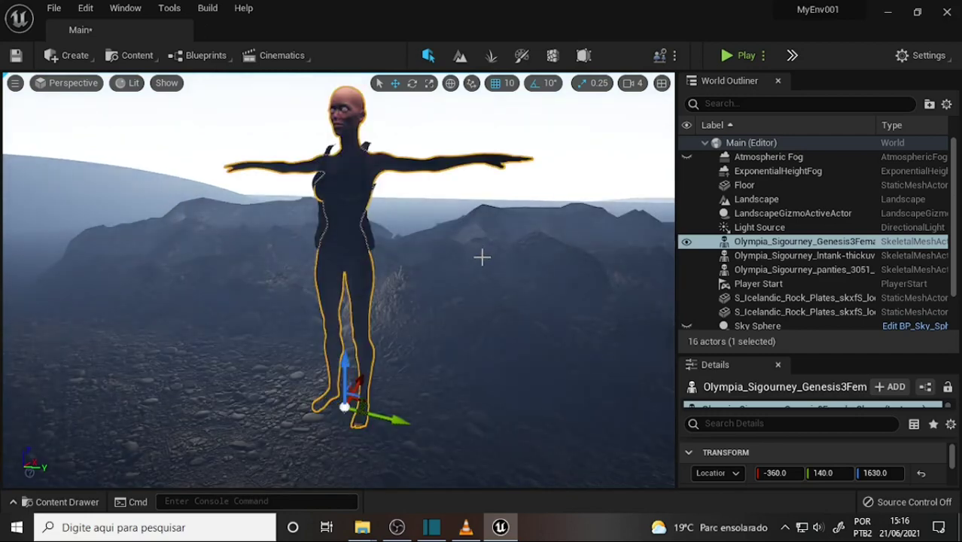
scroll(482, 258, "down", 3)
scroll(482, 260, "up", 1)
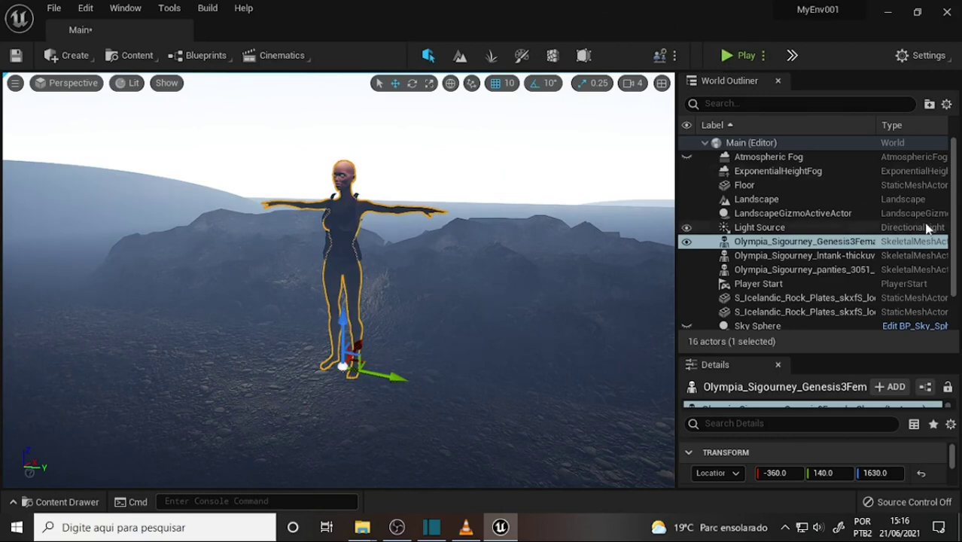
- Hide ExponentialHeightFog and compare sky looks, leaving the Sky Sphere visible
left_click(752, 241)
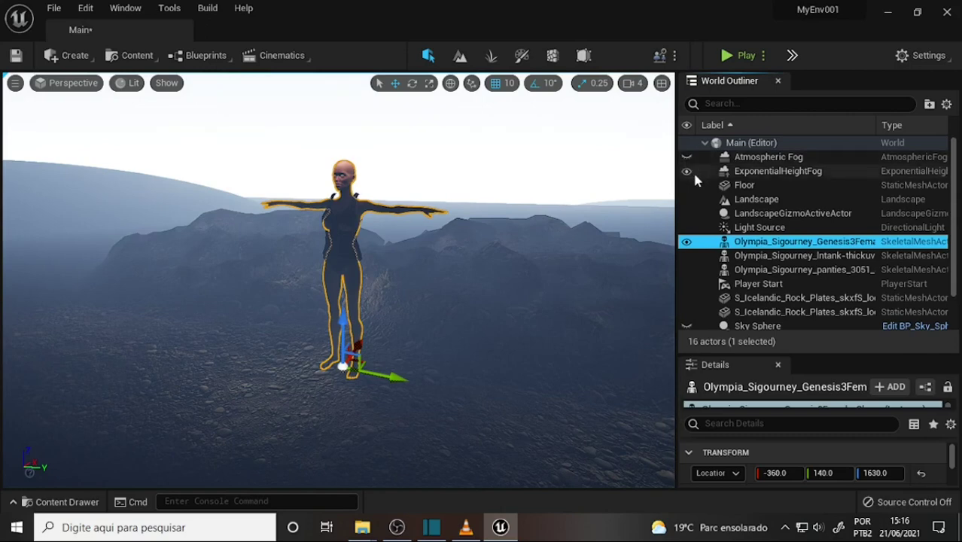
left_click(686, 171)
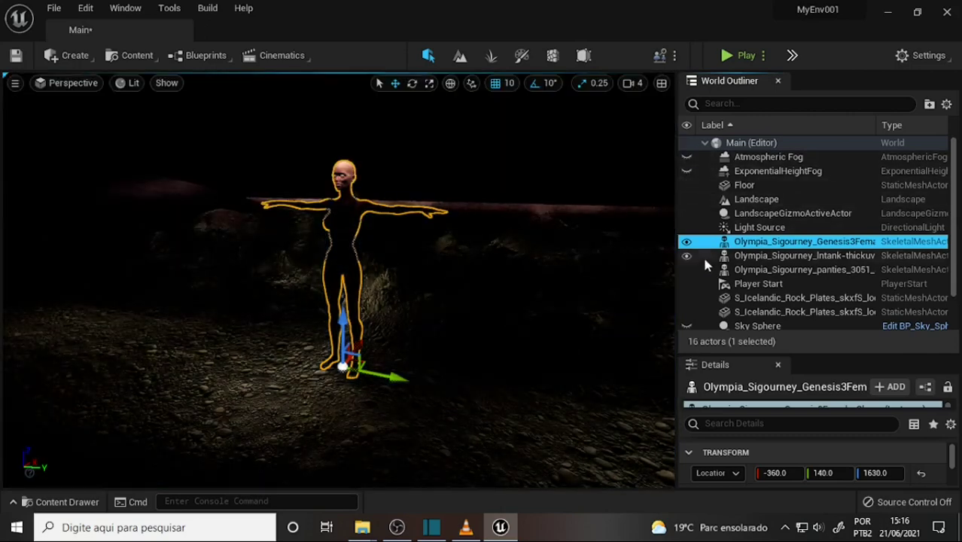
scroll(686, 280, "down", 2)
left_click(686, 281)
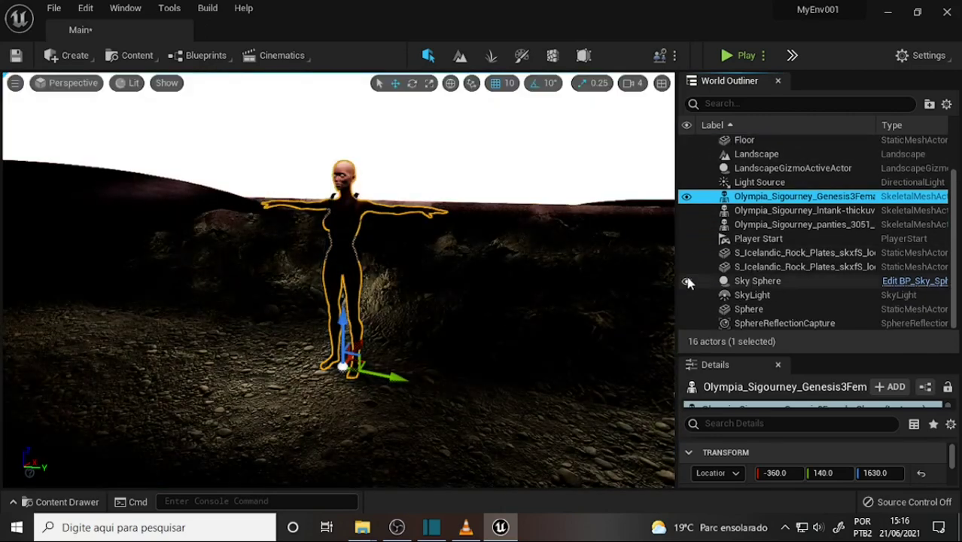
left_click(687, 281)
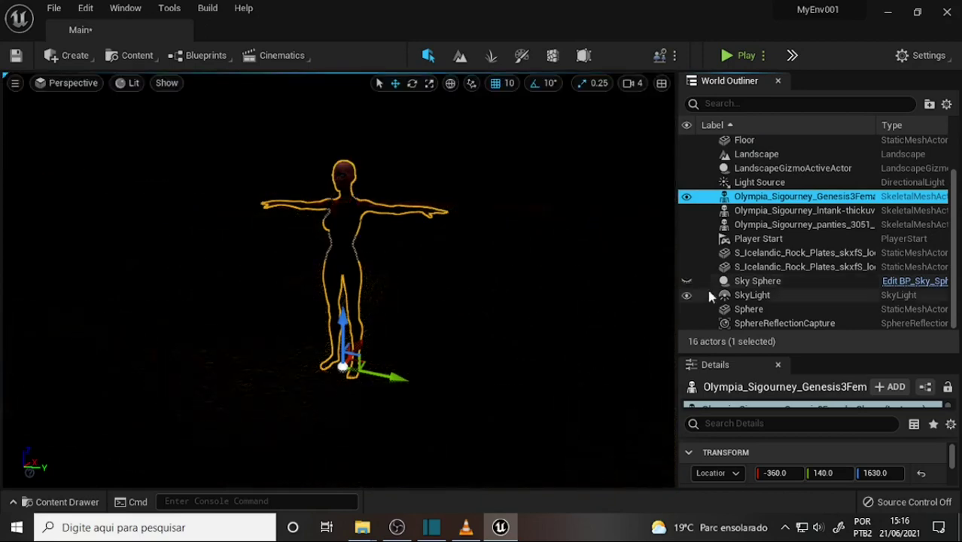
left_click(686, 281)
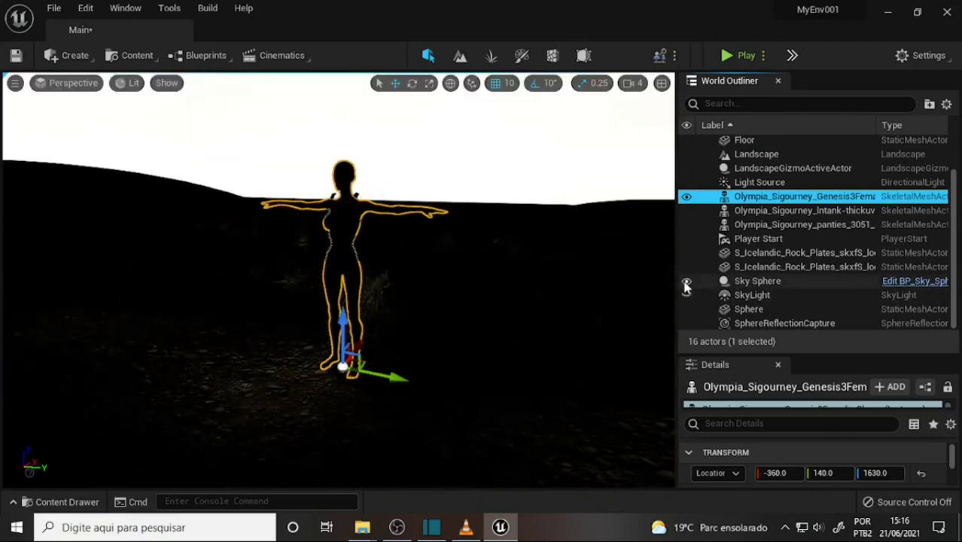
left_click(687, 311)
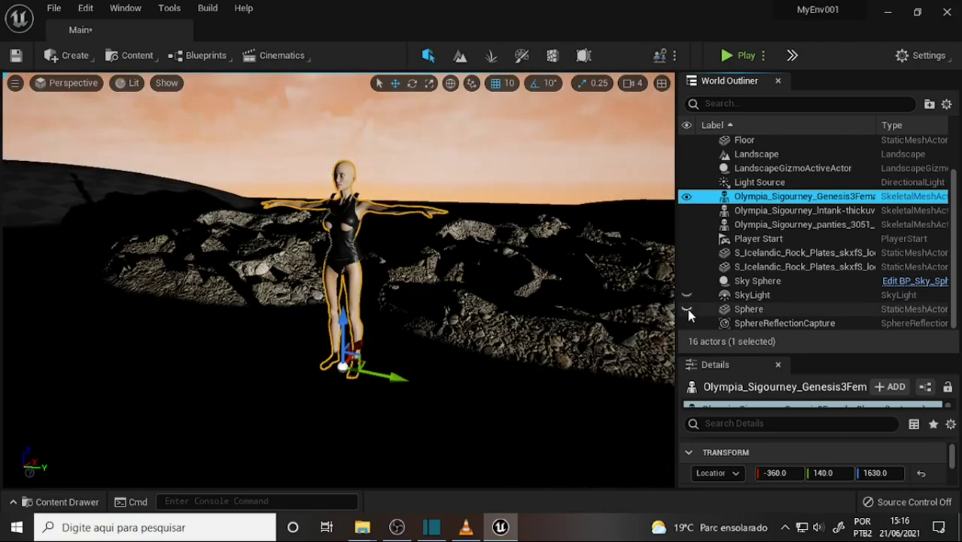
left_click(687, 311)
left_click(687, 310)
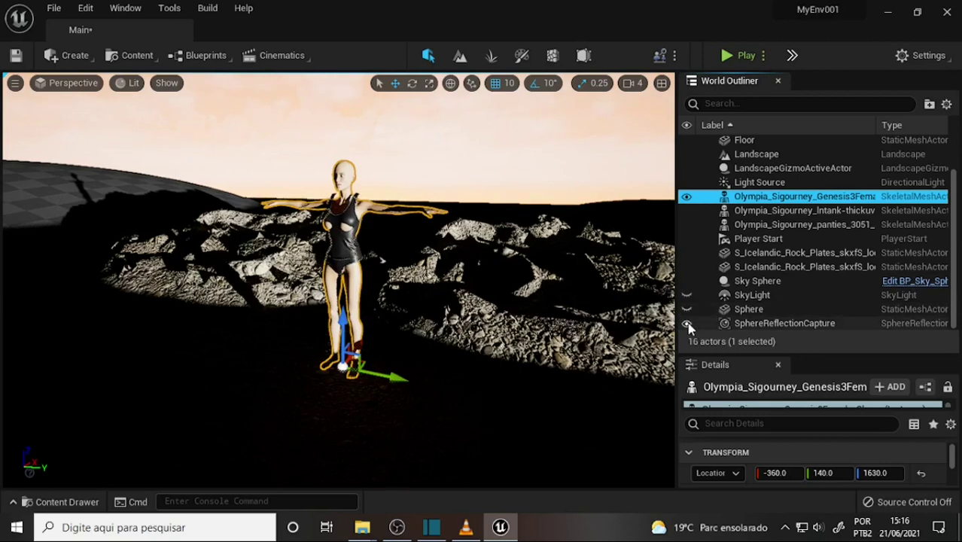
- Show the SkyLight, hide the Sphere to relight the terrain, and select Atmospheric Fog
left_click(686, 297)
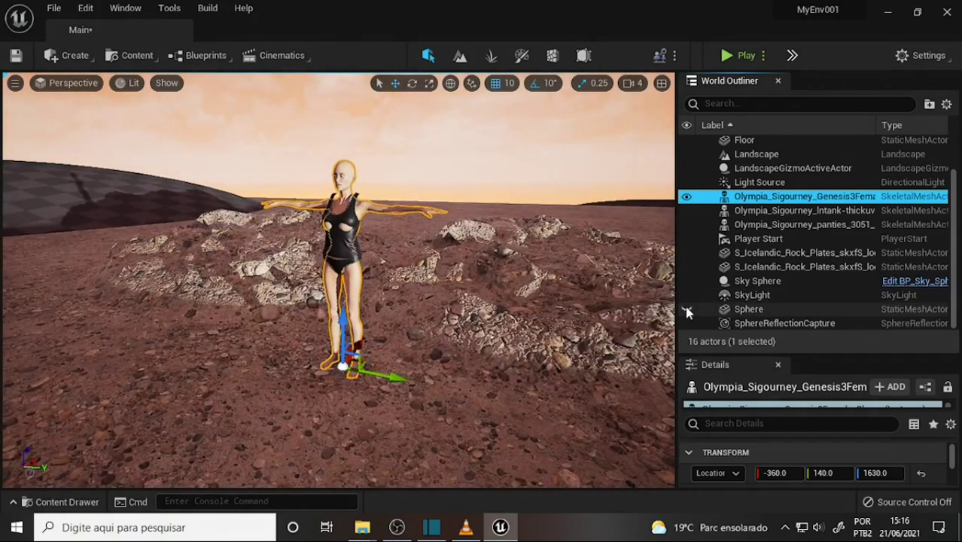
left_click(685, 309)
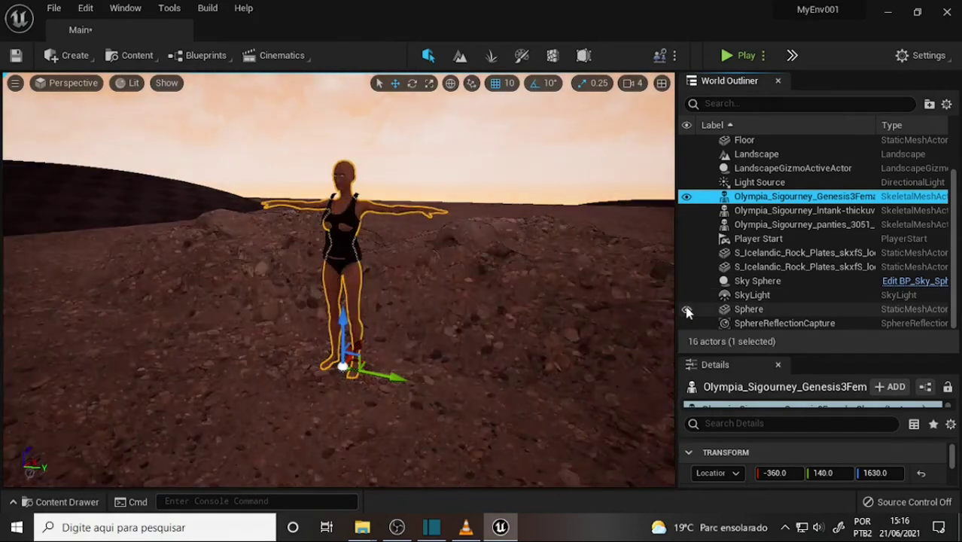
left_click(686, 309)
left_click(685, 309)
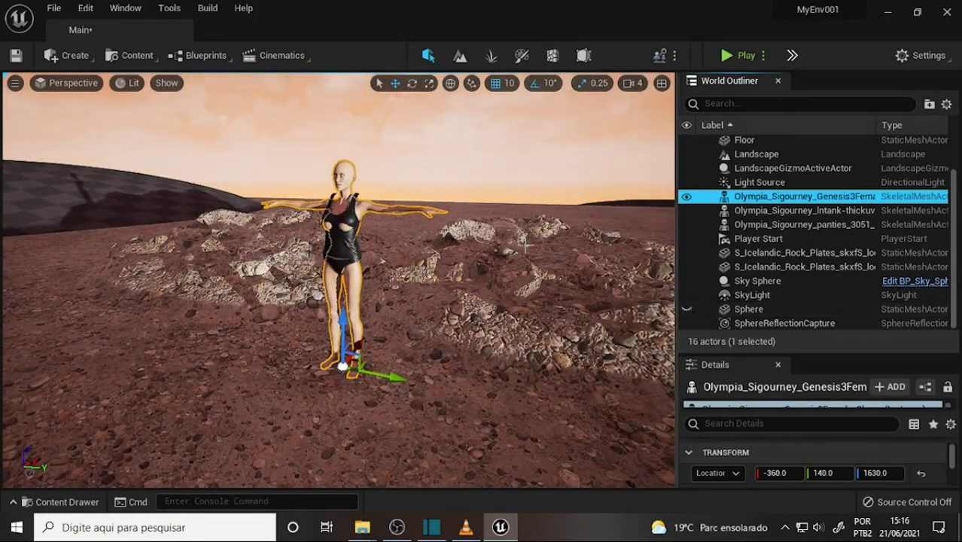
left_click(686, 311)
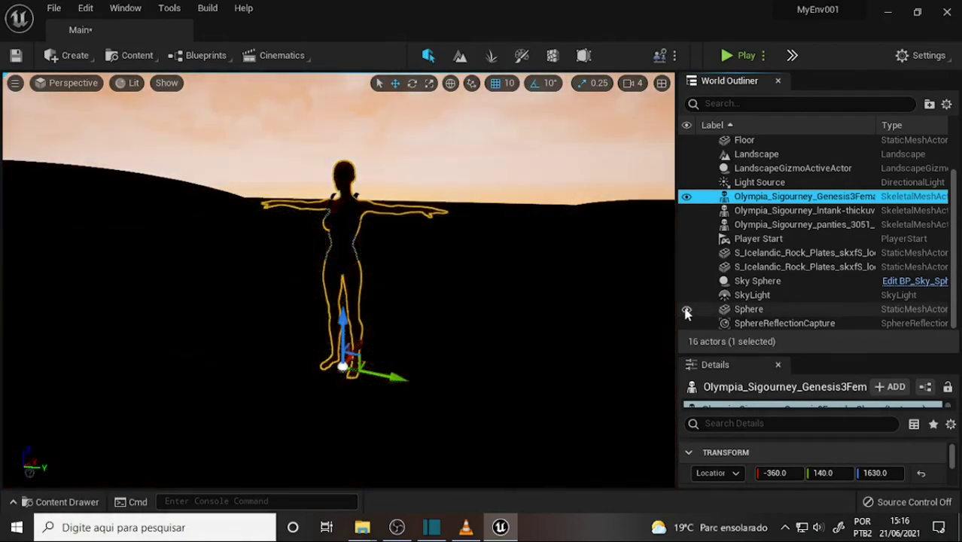
left_click(686, 312)
left_click(686, 311)
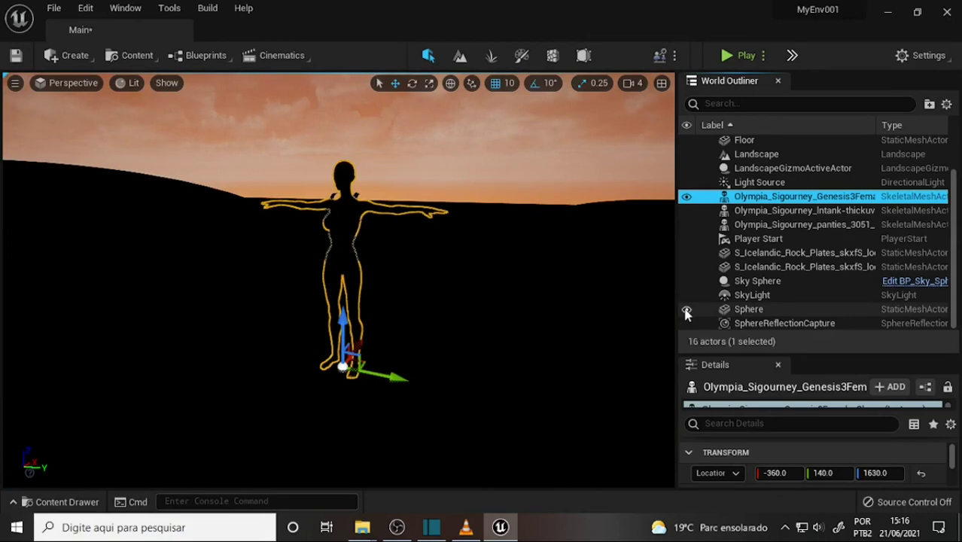
left_click(685, 311)
scroll(819, 188, "up", 3)
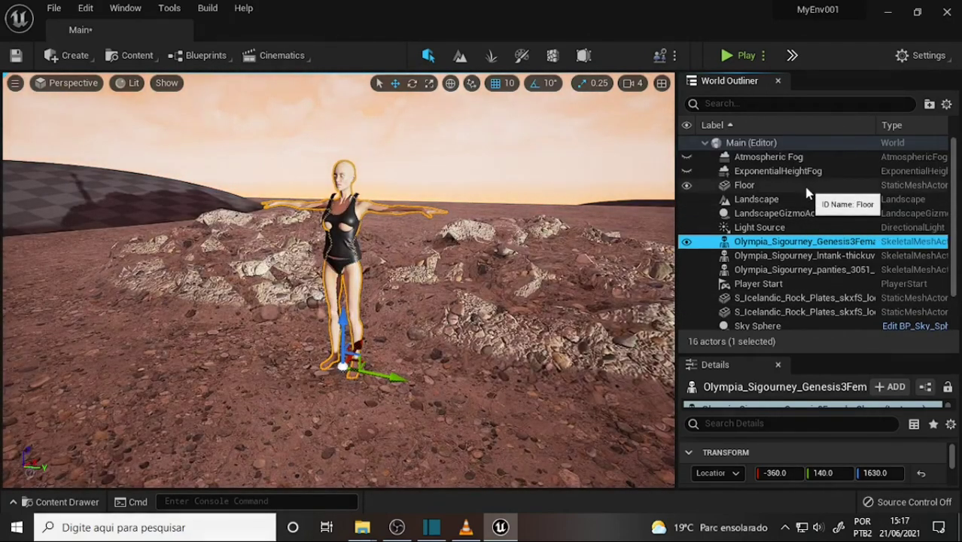
scroll(806, 194, "down", 3)
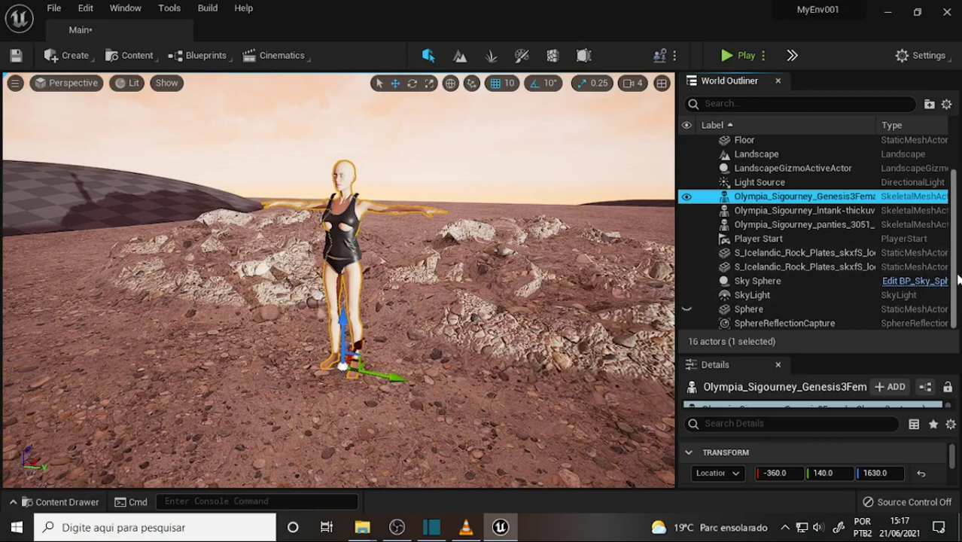
scroll(949, 249, "up", 3)
left_click(766, 157)
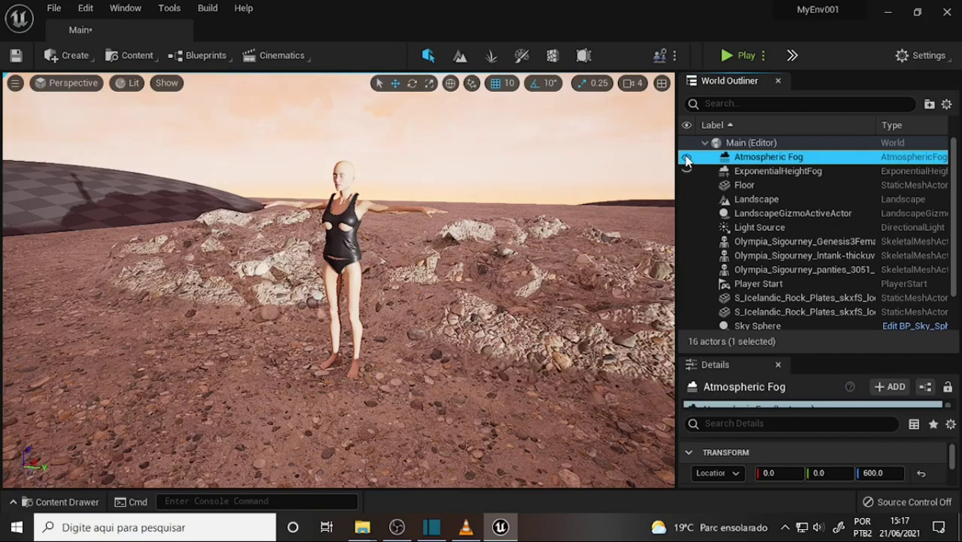
- Delete the ExponentialHeightFog and Atmospheric Fog actors from the World Outliner
left_click(766, 159)
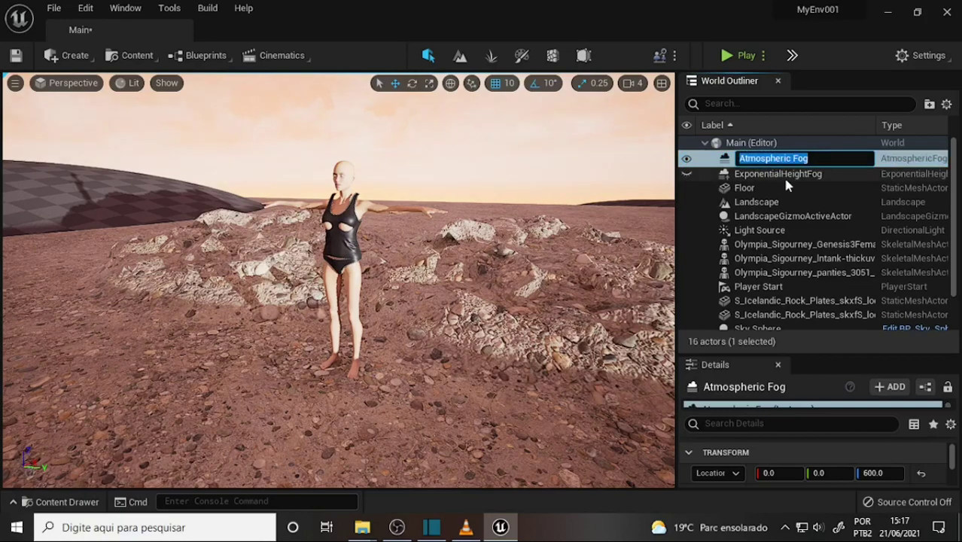
left_click(774, 173)
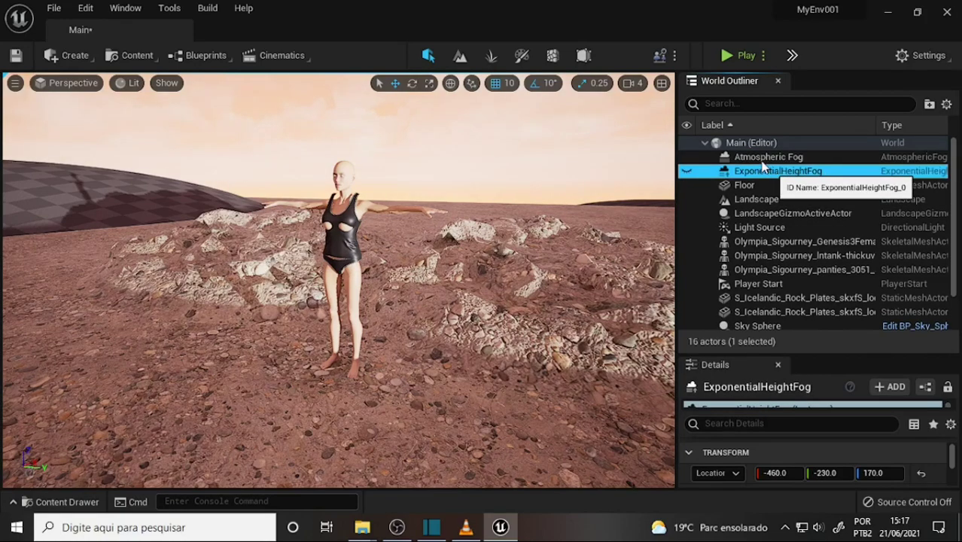
key("Delete")
left_click(767, 156)
key("Delete")
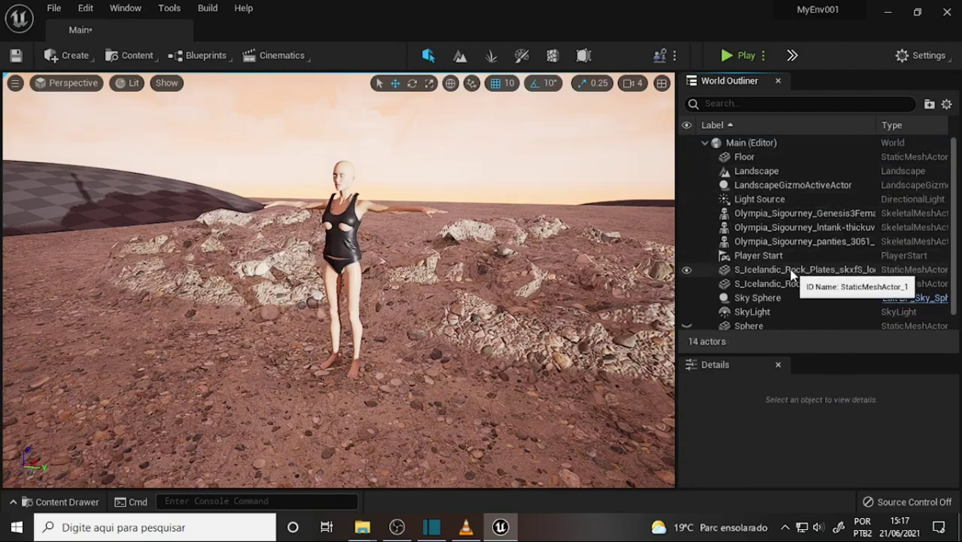
- Delete the SkyLight, Sky Sphere and Light Source actors, leaving a black, unlit scene
scroll(797, 257, "down", 1)
left_click(760, 296)
key("Delete")
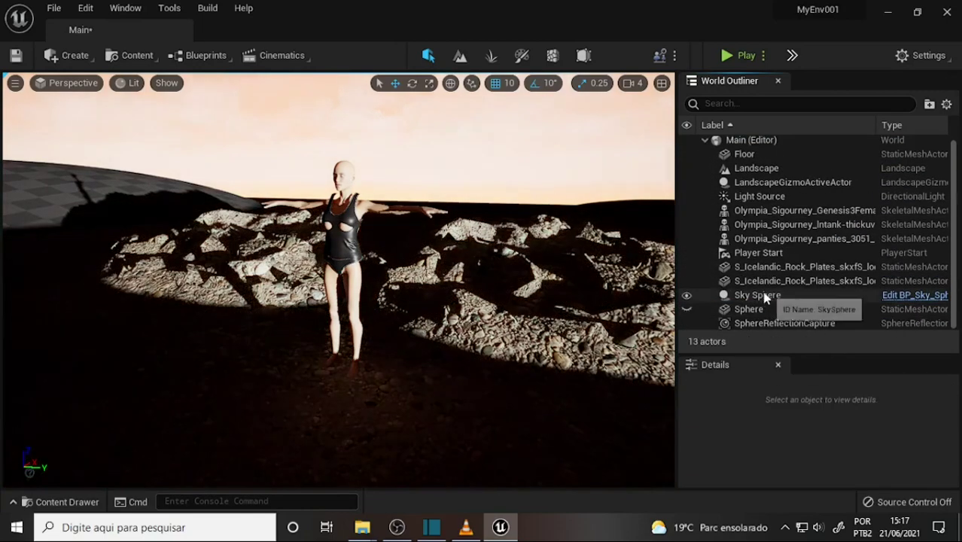
left_click(762, 297)
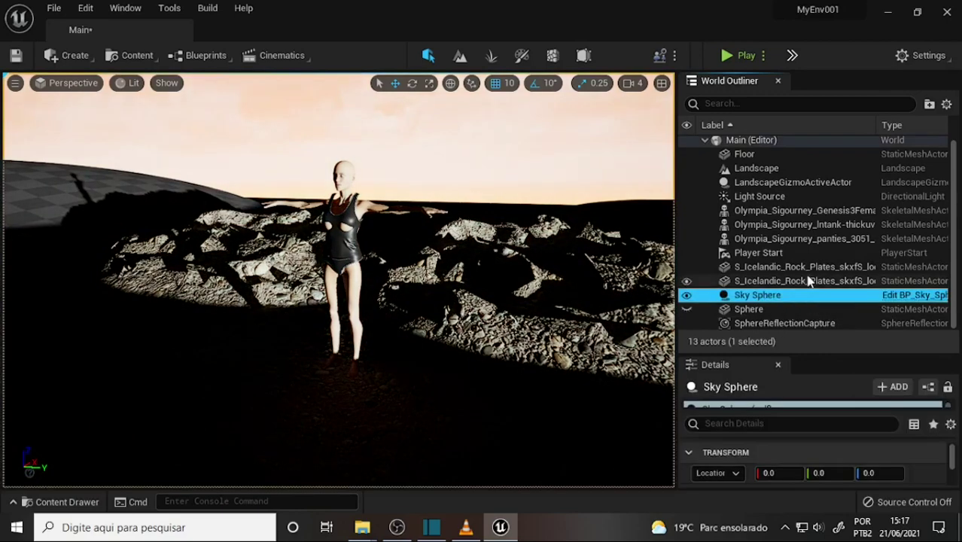
key("Delete")
left_click(833, 312)
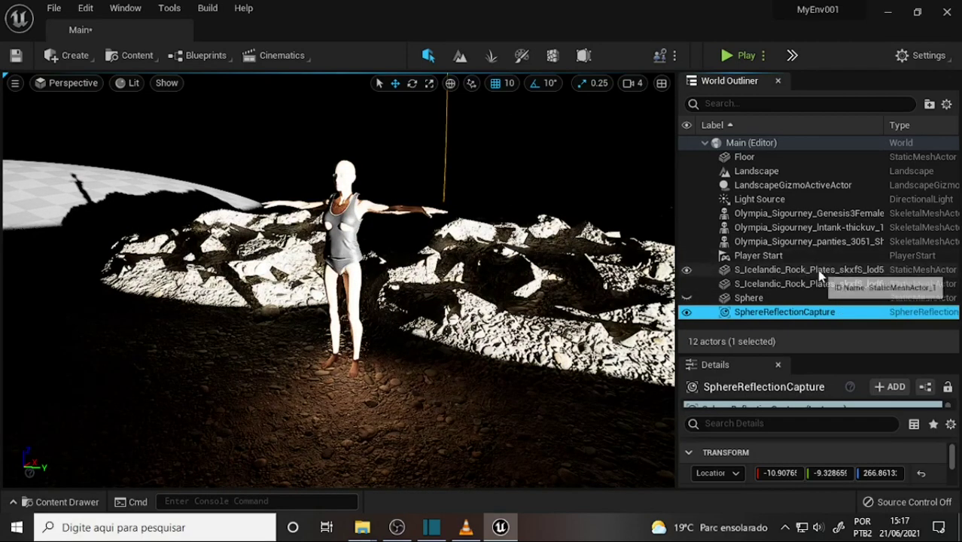
left_click(762, 199)
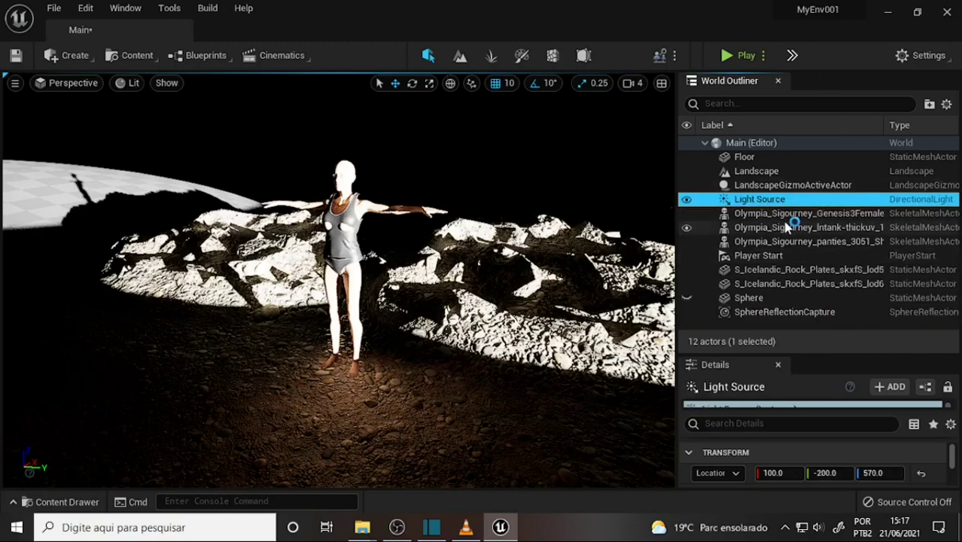
key("Delete")
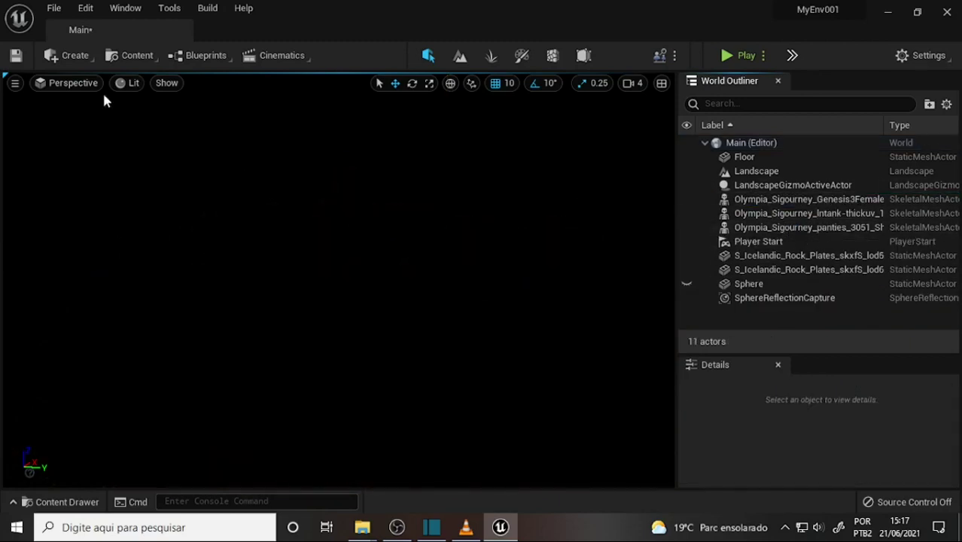
- Add a DirectionalLight, raise it above the scene and rotate it to set the sun angle
left_click(75, 56)
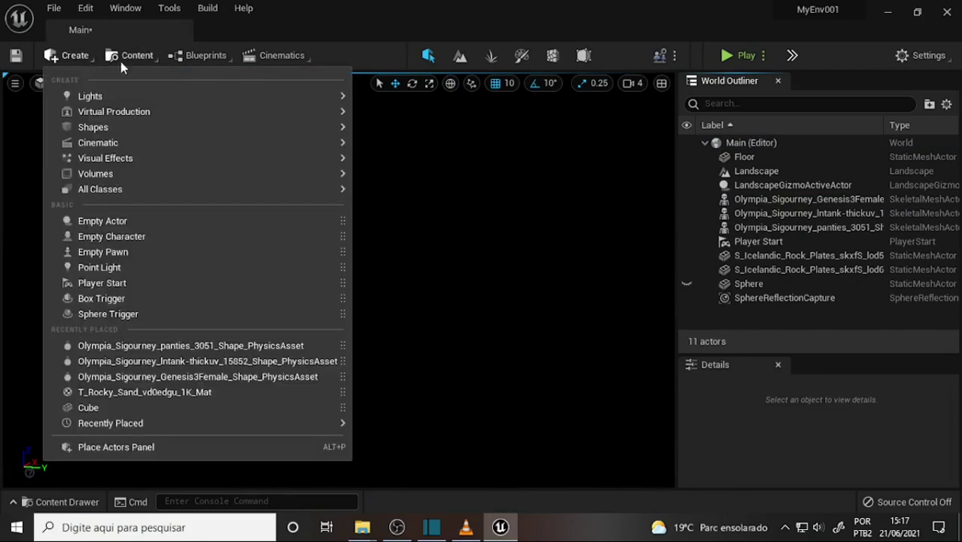
mouse_move(116, 100)
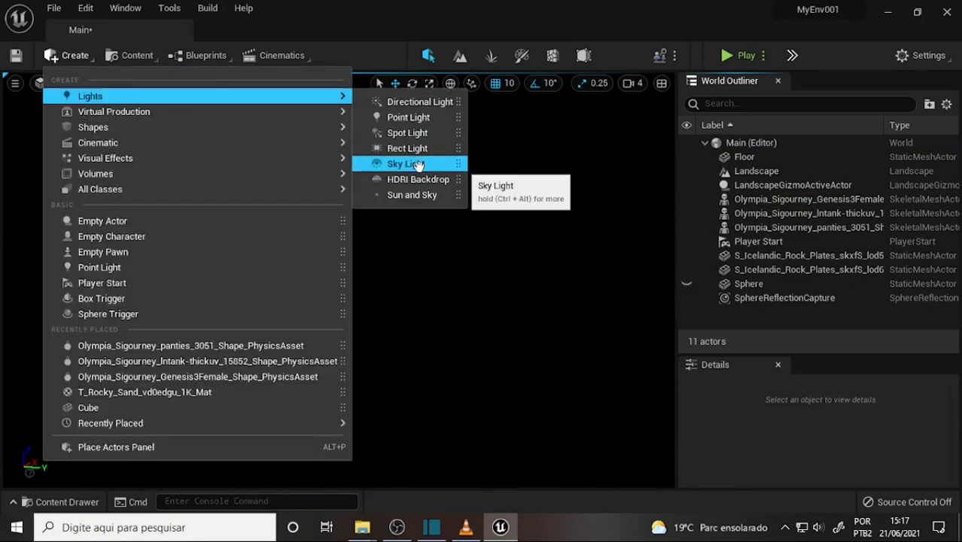
left_click(418, 102)
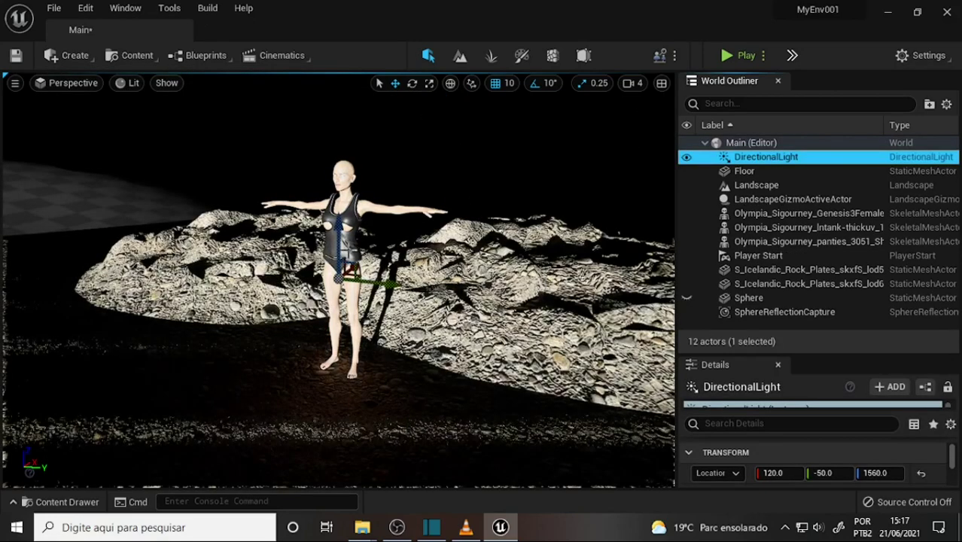
mouse_move(340, 222)
left_mouse_down()
mouse_move(343, 81)
mouse_move(364, 122)
left_mouse_up()
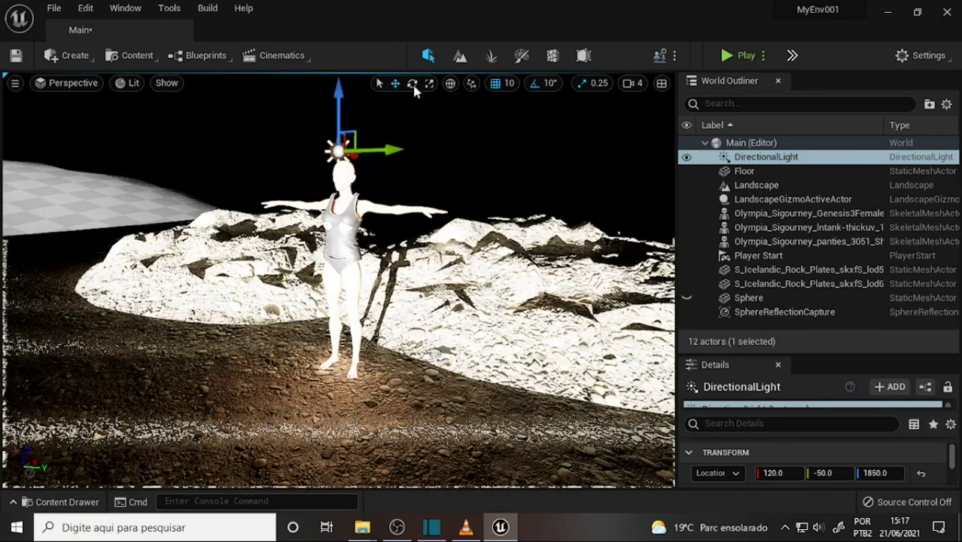
left_click(412, 82)
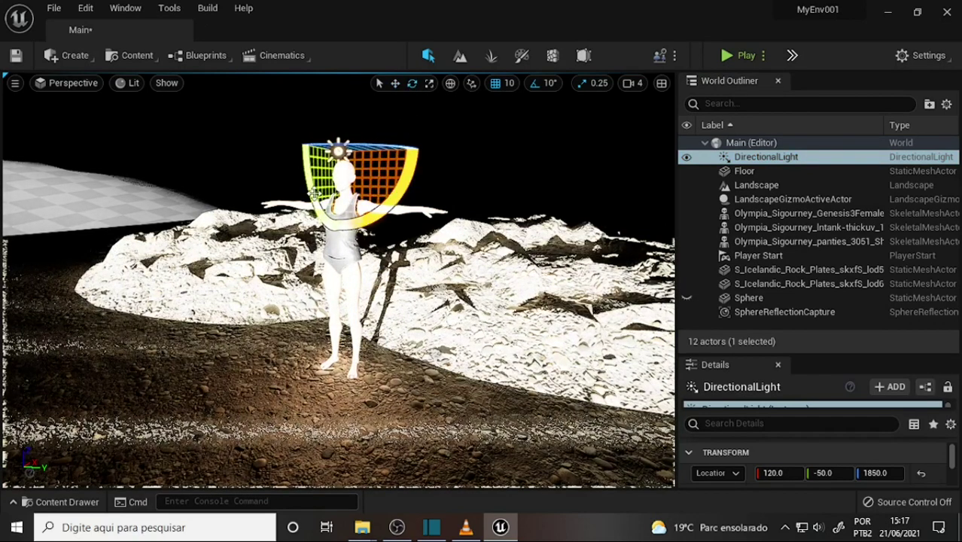
mouse_move(380, 201)
left_mouse_down()
mouse_move(362, 189)
mouse_move(322, 261)
mouse_move(301, 247)
left_mouse_up()
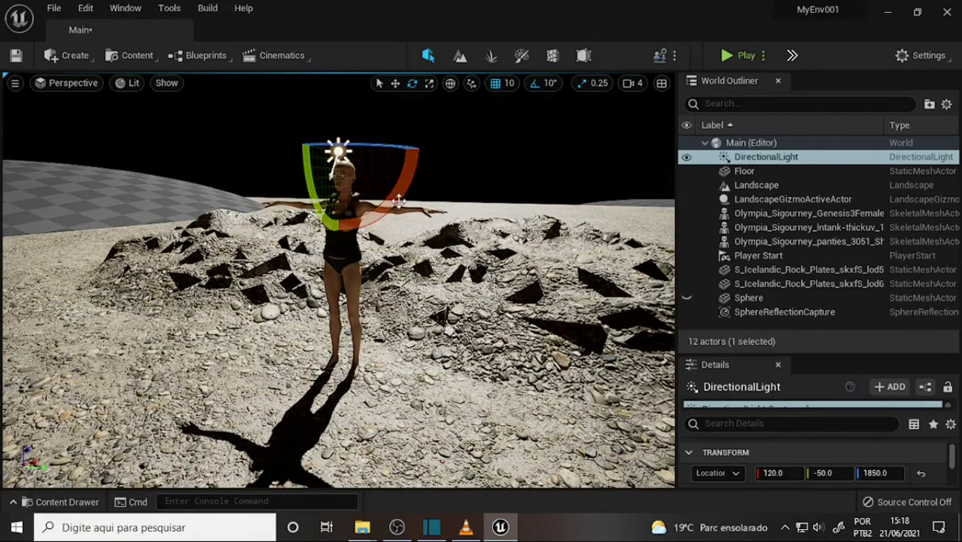
mouse_move(414, 151)
left_mouse_down()
mouse_move(433, 174)
mouse_move(385, 239)
left_mouse_up()
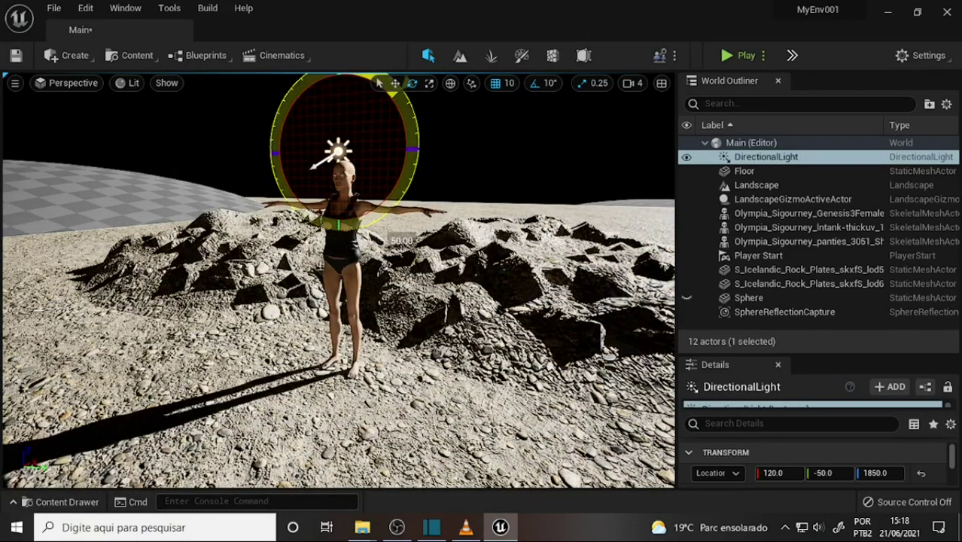
left_click_drag(385, 239, 385, 239)
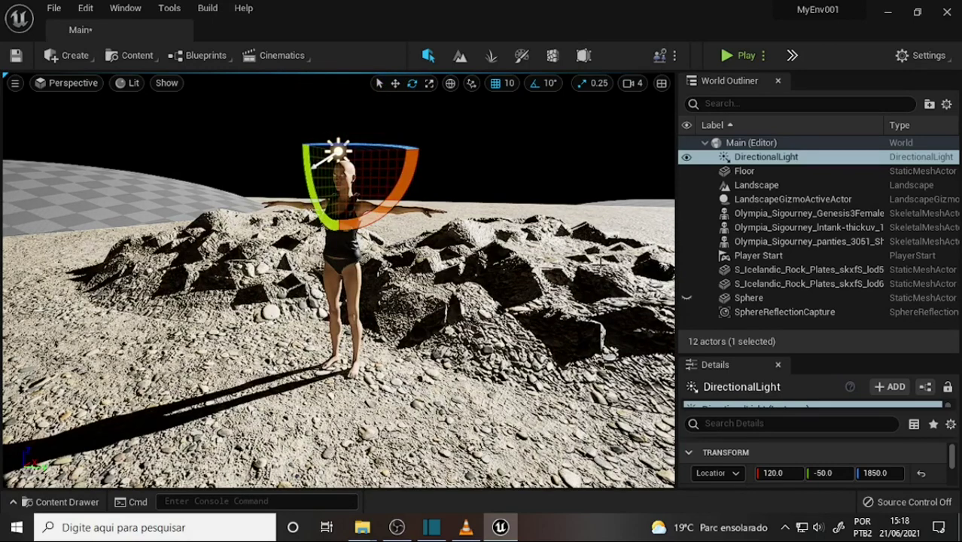
- Toggle the Sphere's visibility to compare, leaving it hidden
left_click(686, 298)
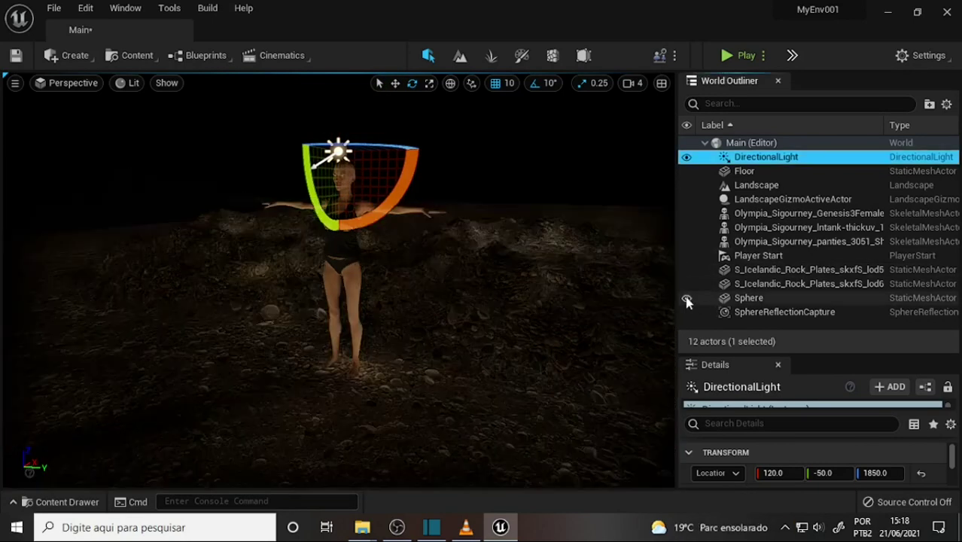
left_click(686, 298)
left_click(686, 298)
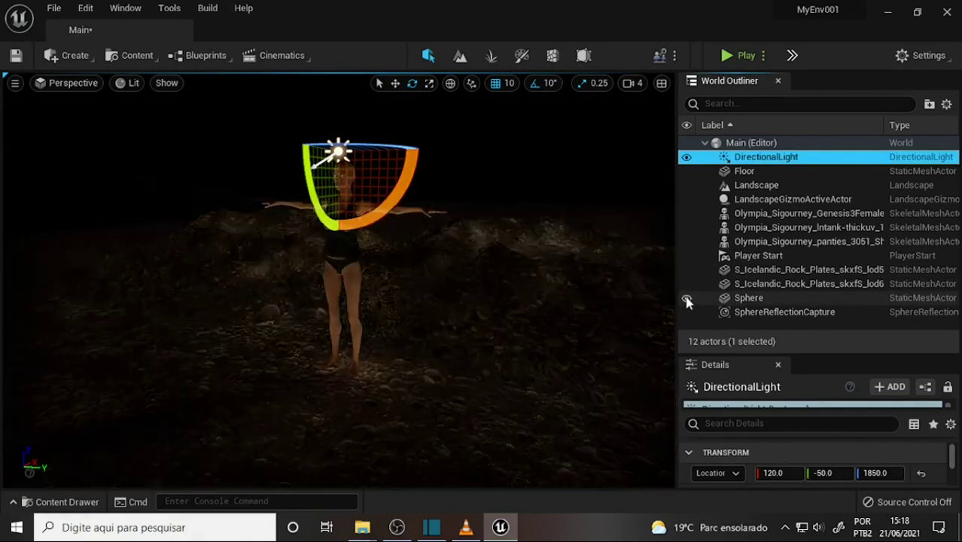
left_click(686, 298)
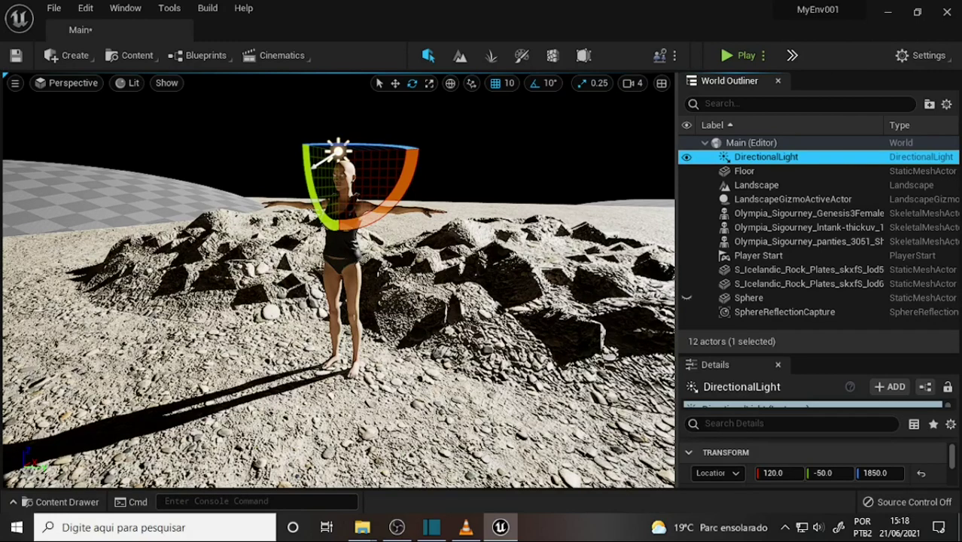
left_click(74, 56)
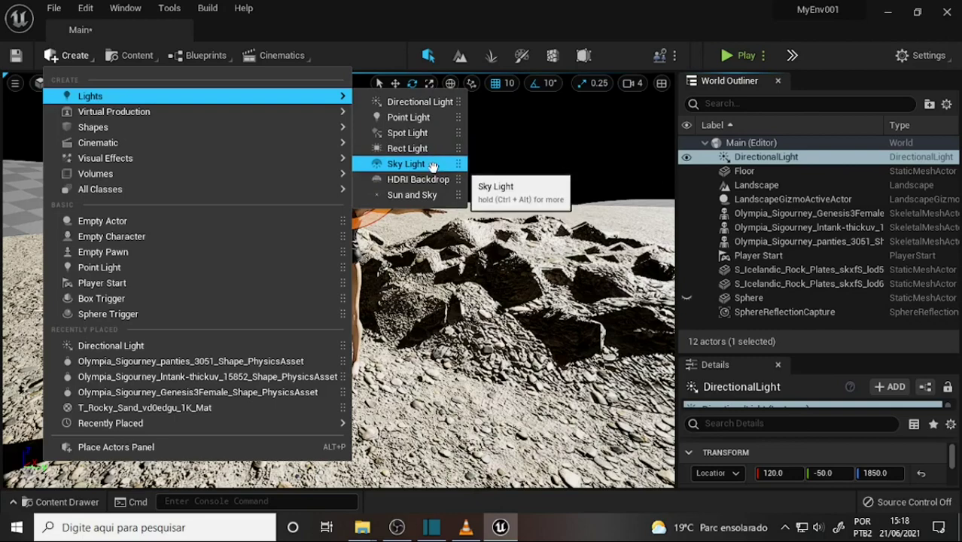
- Place a Sky Light, then an Exponential Height Fog, from the Create menu
left_click(433, 165)
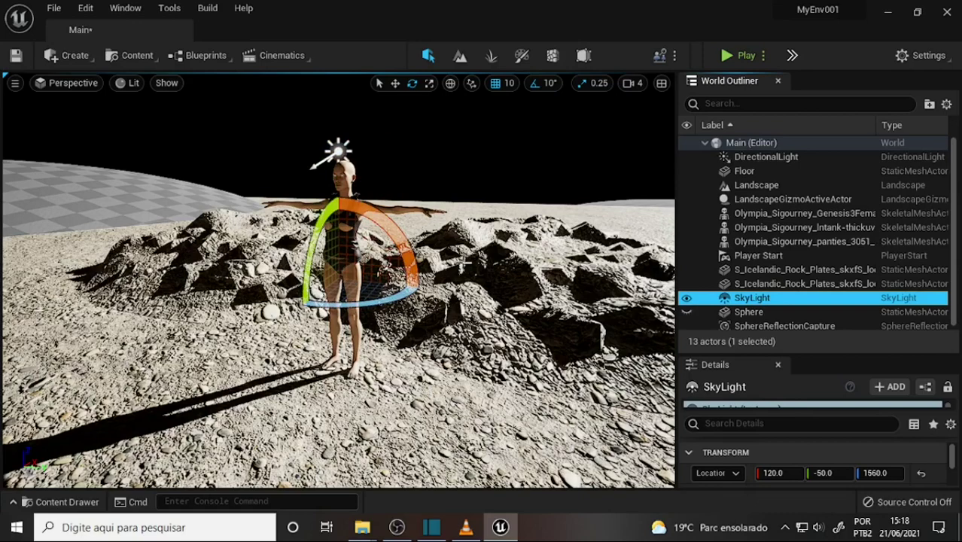
left_click(77, 54)
mouse_move(131, 115)
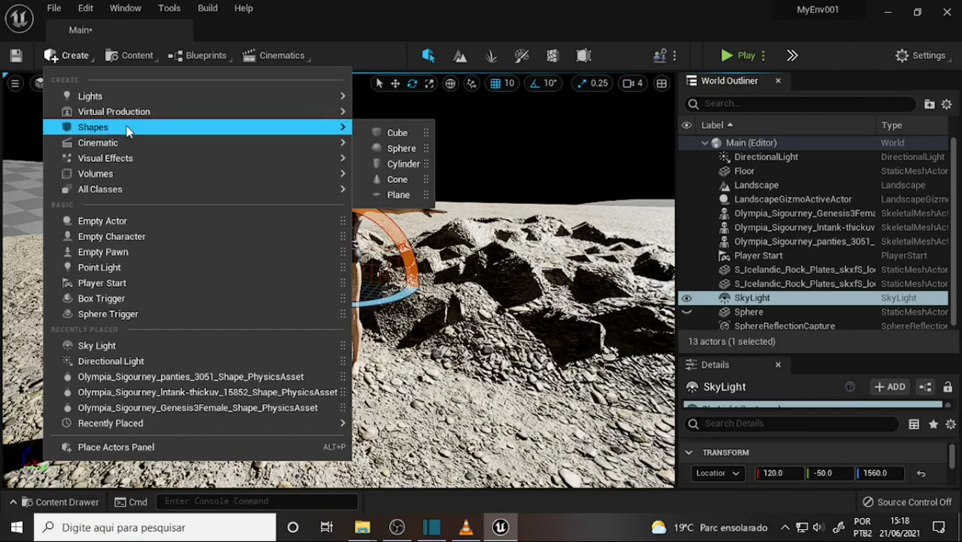
mouse_move(128, 161)
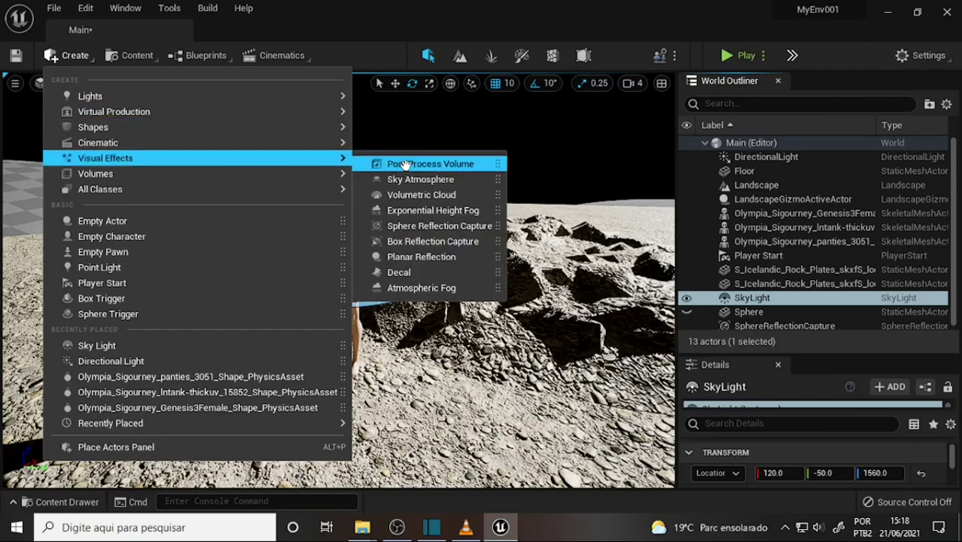
left_click(432, 210)
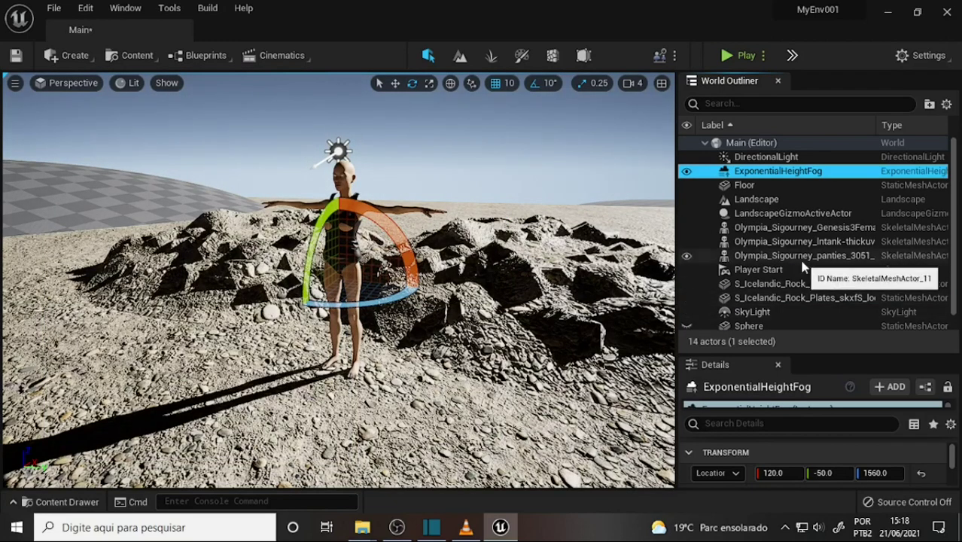
- Select the second Icelandic rock plates actor and scroll the actor list
left_click(545, 224)
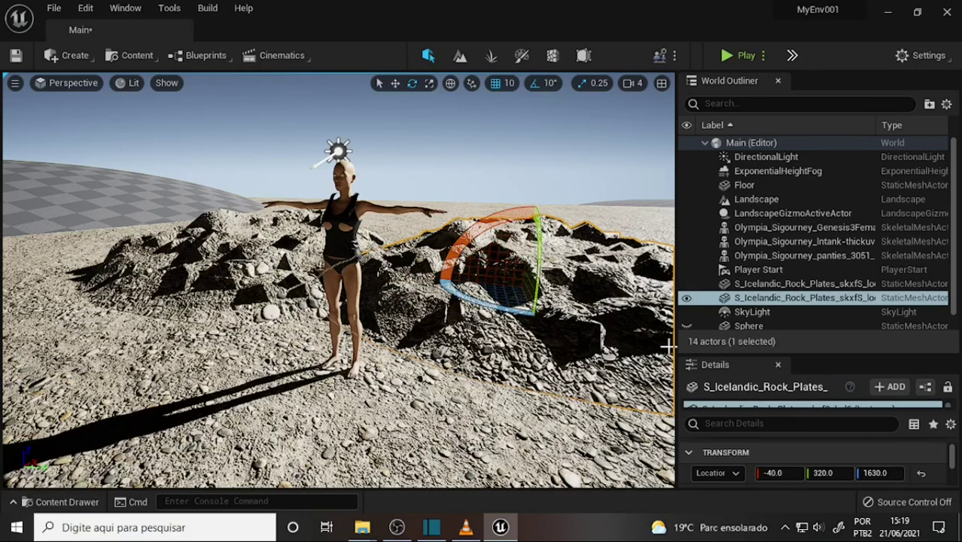
left_click(954, 175)
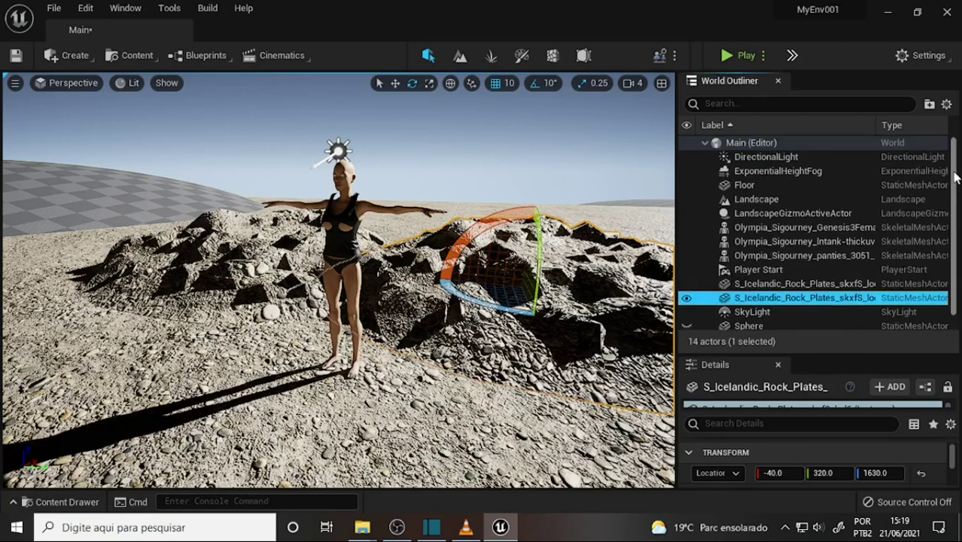
scroll(954, 176, "down", 1)
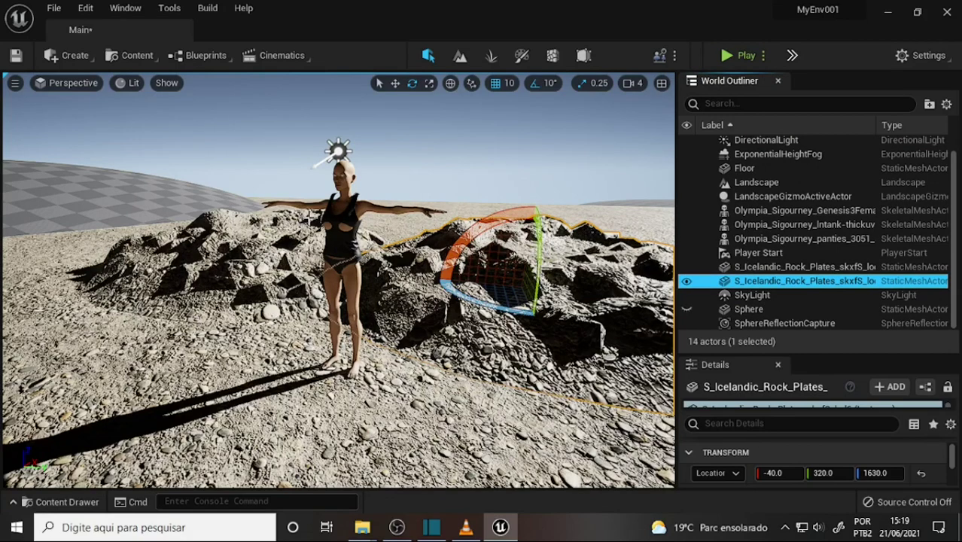
- Save all changes to the Main level with File > Save All
left_click(54, 7)
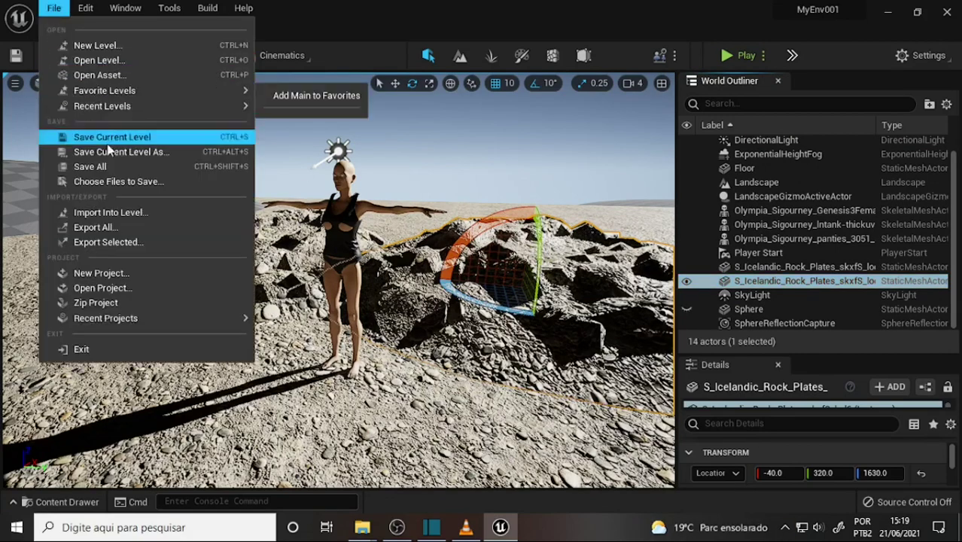
left_click(113, 173)
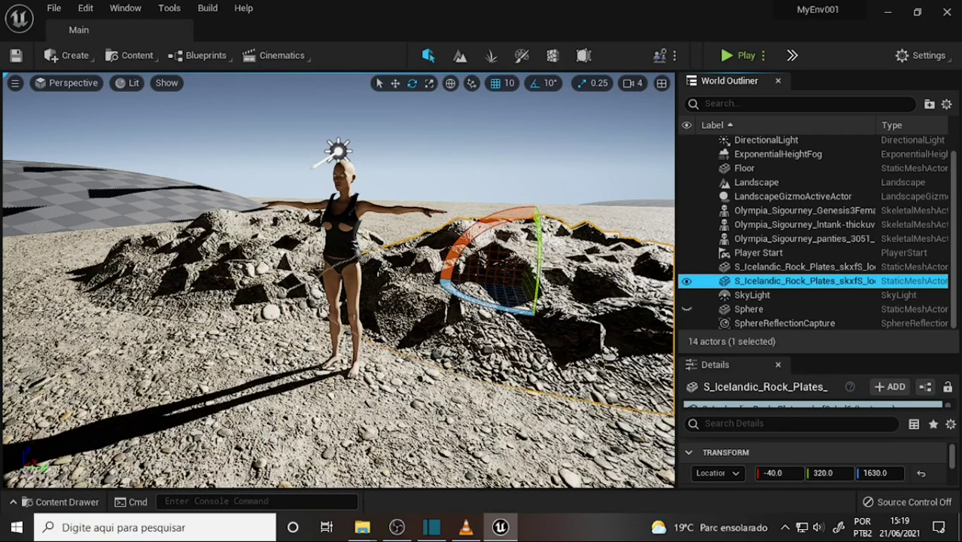
left_click(466, 529)
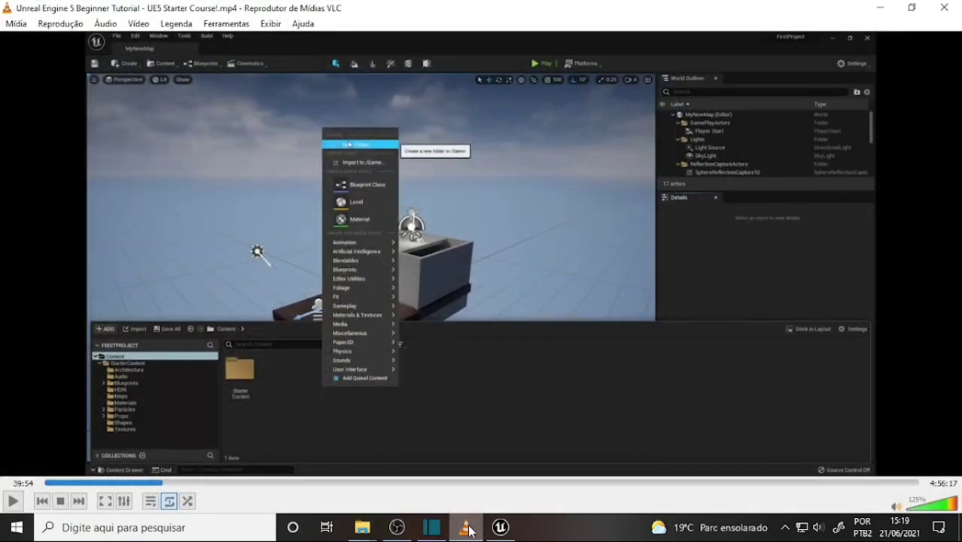
left_click(467, 529)
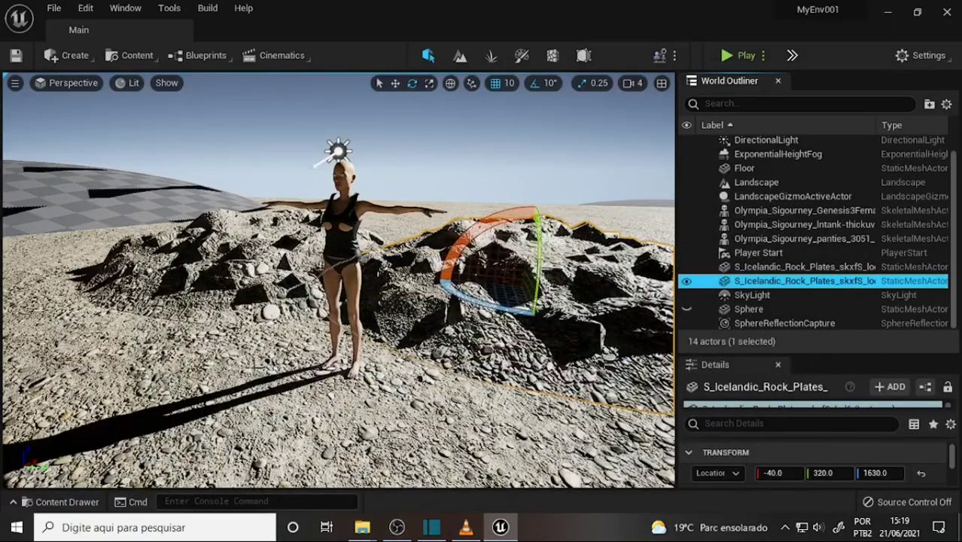
left_click(467, 530)
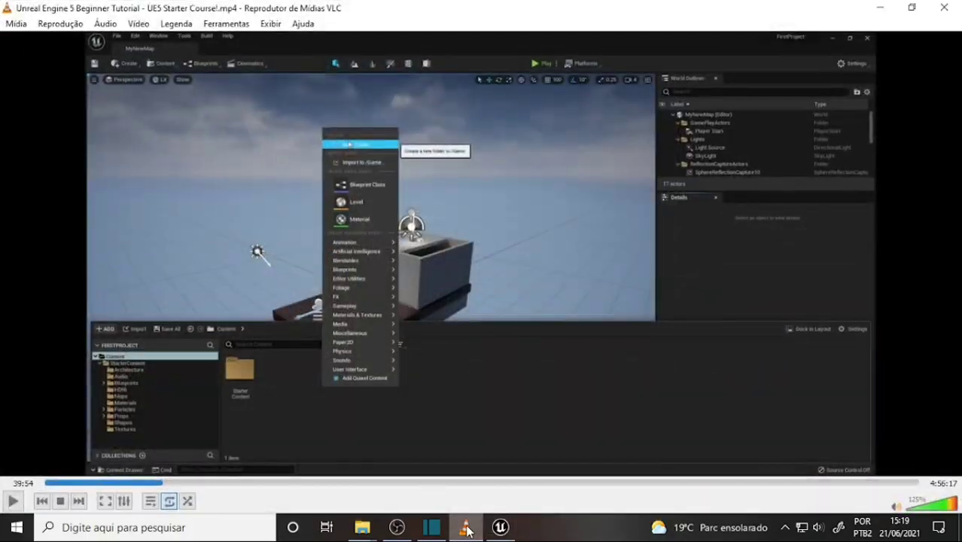
left_click(466, 531)
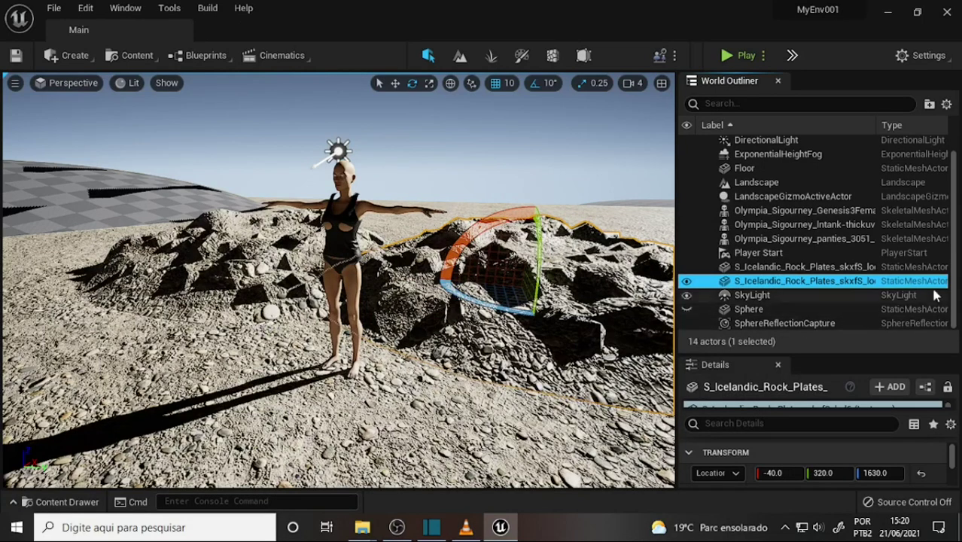
- Group the Landscape and LandscapeGizmoActiveActor, then undo the grouping
mouse_move(957, 267)
left_mouse_down()
mouse_move(954, 193)
mouse_move(957, 278)
left_mouse_up()
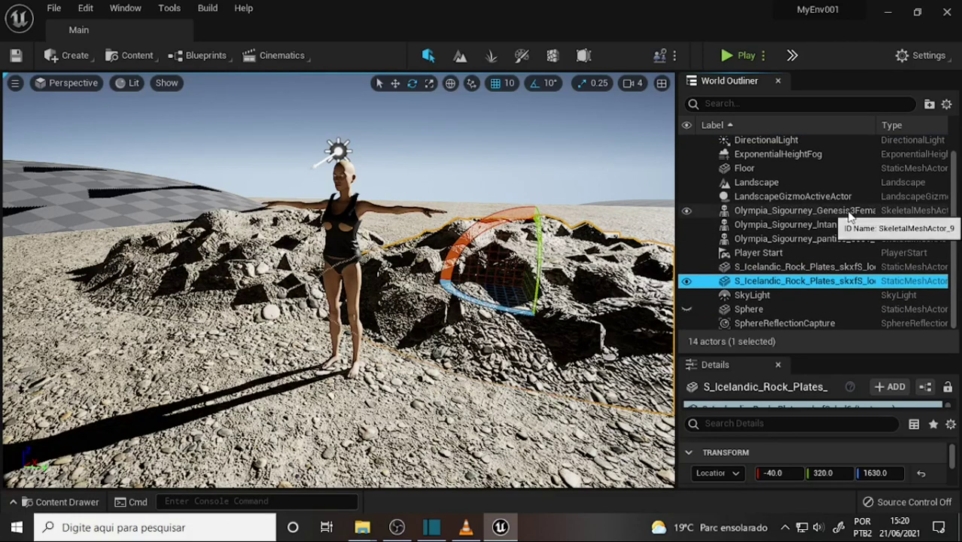
left_click(756, 182)
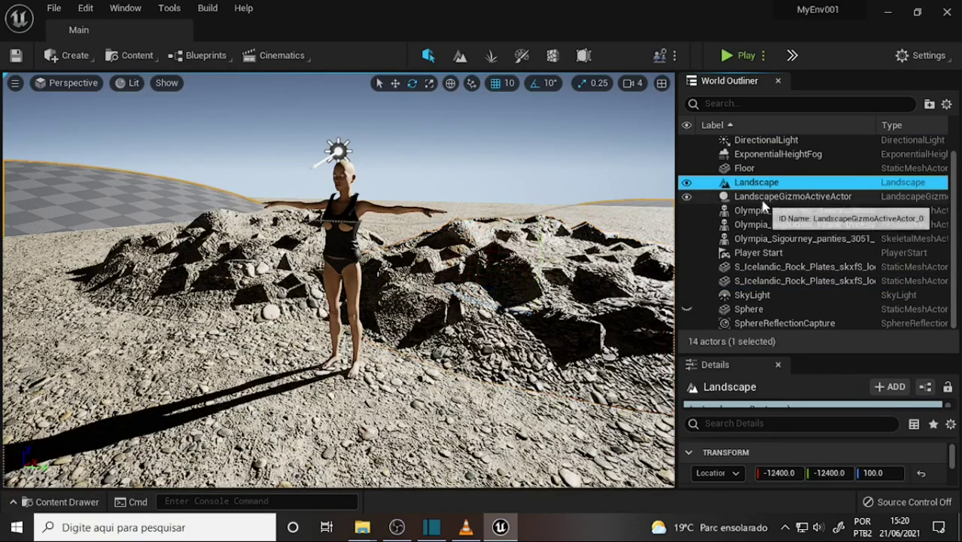
left_click(756, 197, "ctrl")
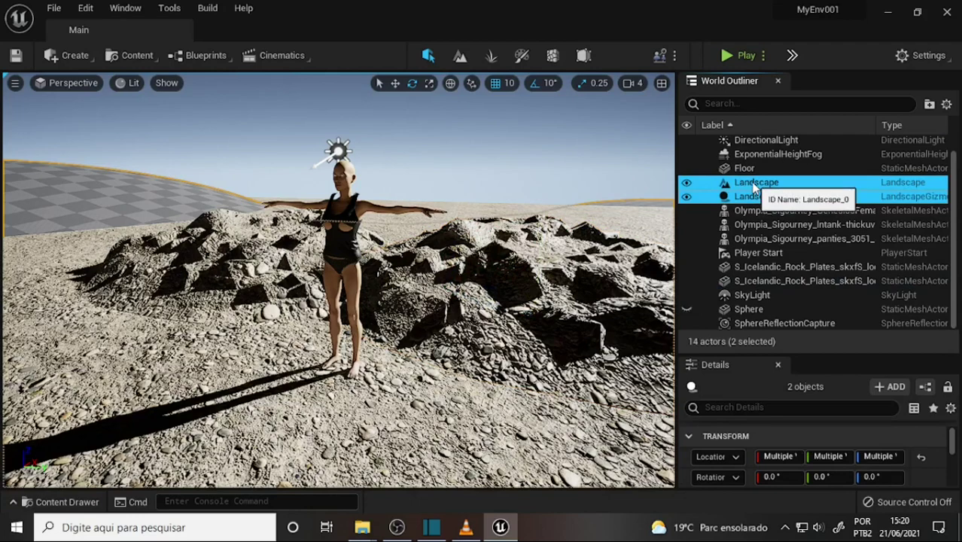
right_click(754, 188)
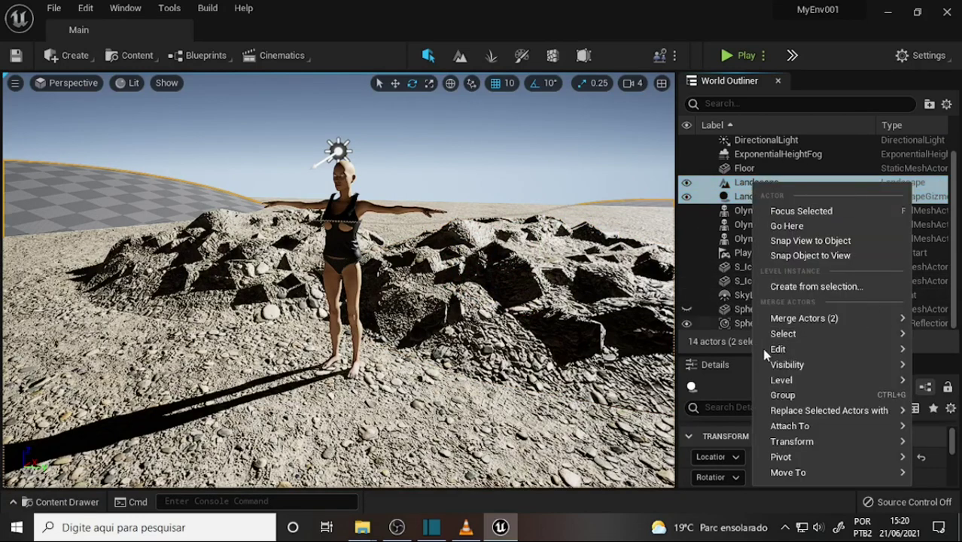
left_click(804, 398)
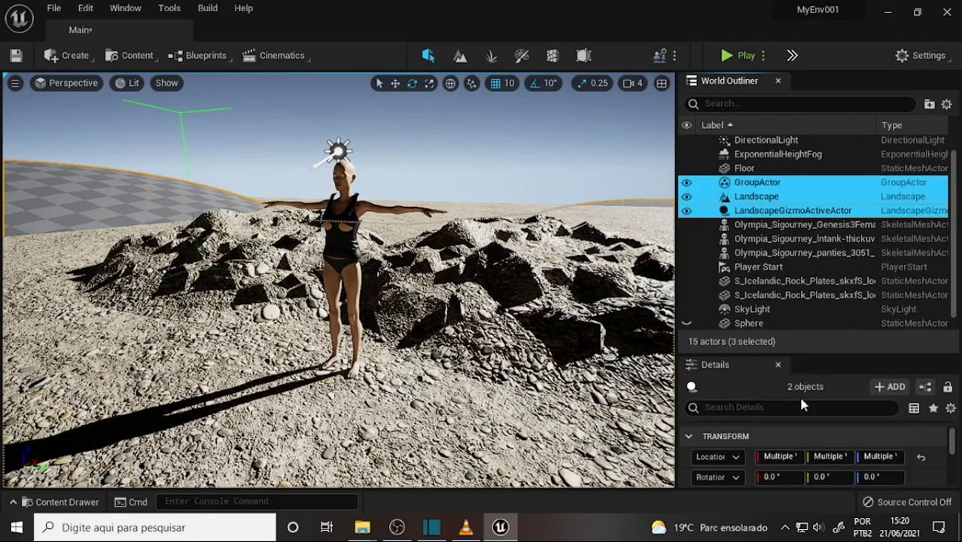
key("ctrl+z")
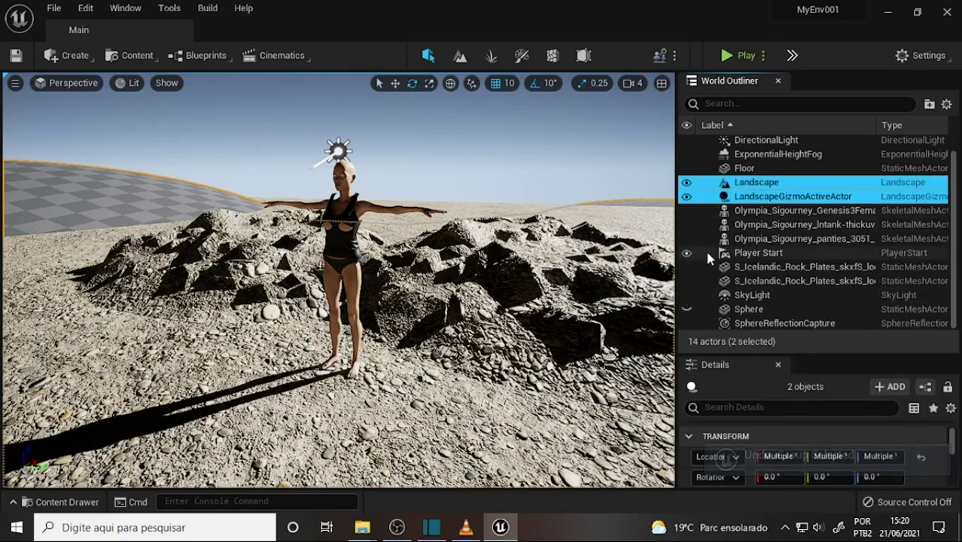
- Check the action menus for Landscape, Floor and the gizmo actor, and toggle the fog's visibility off and on
left_click(752, 183)
right_click(751, 188)
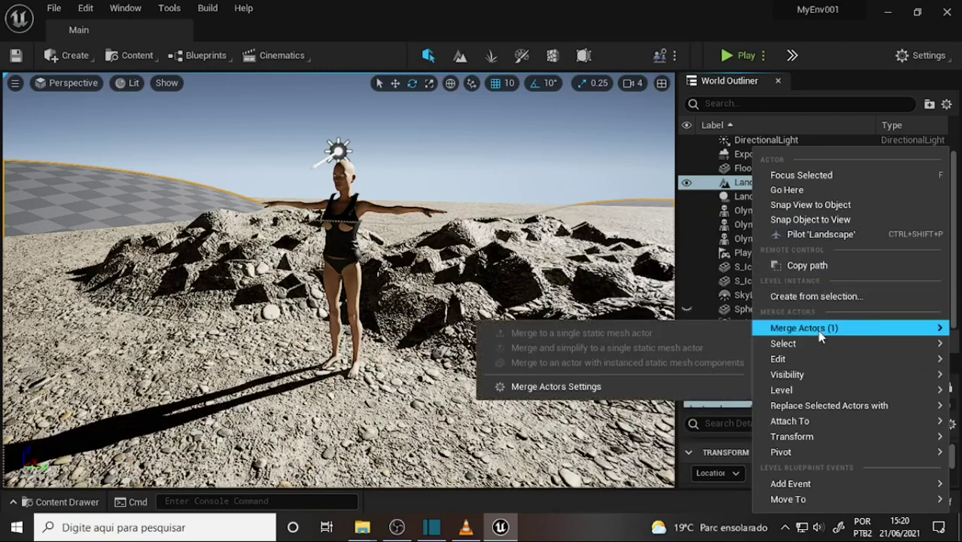
mouse_move(815, 348)
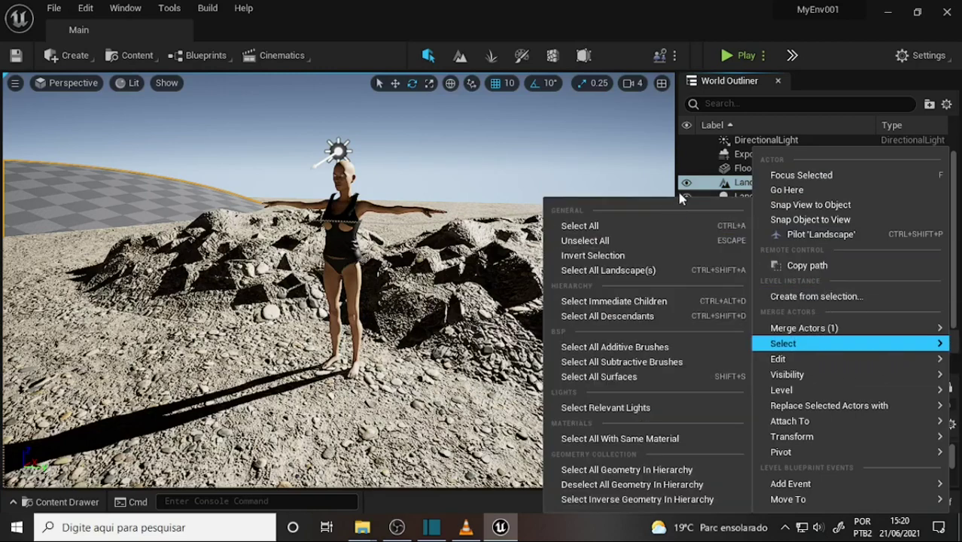
left_click(702, 183)
right_click(696, 169)
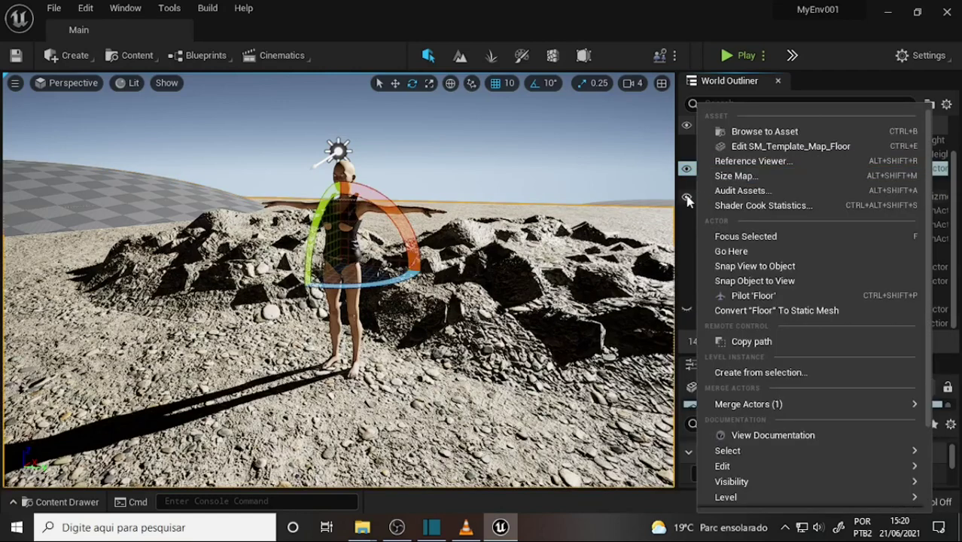
right_click(686, 197)
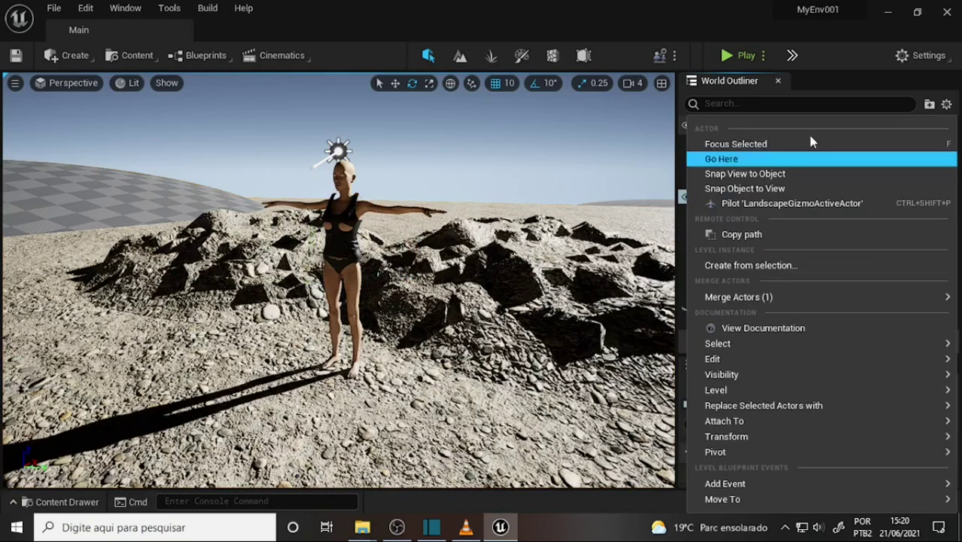
left_click(686, 153)
left_click(686, 153)
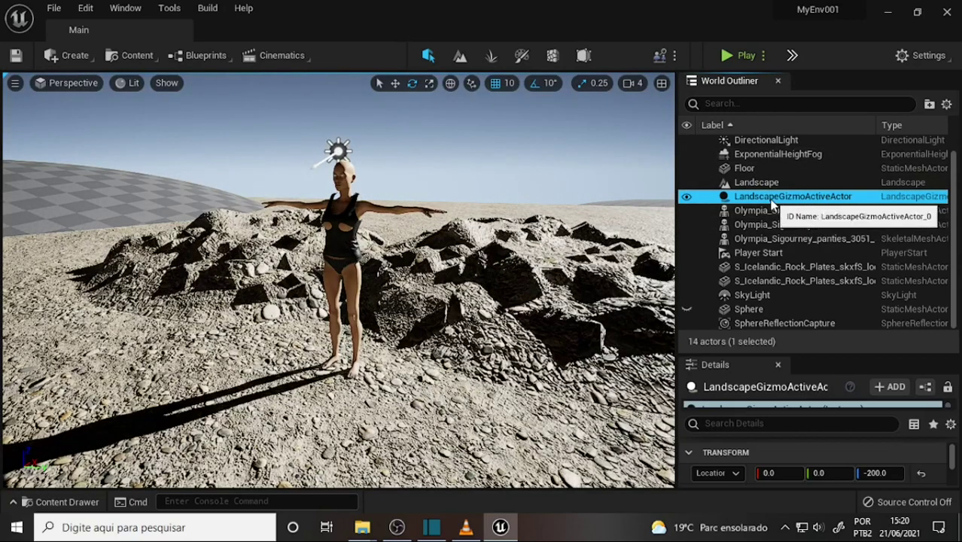
- Reveal Move To > Create New Folder for LandscapeGizmoActiveActor
right_click(779, 201)
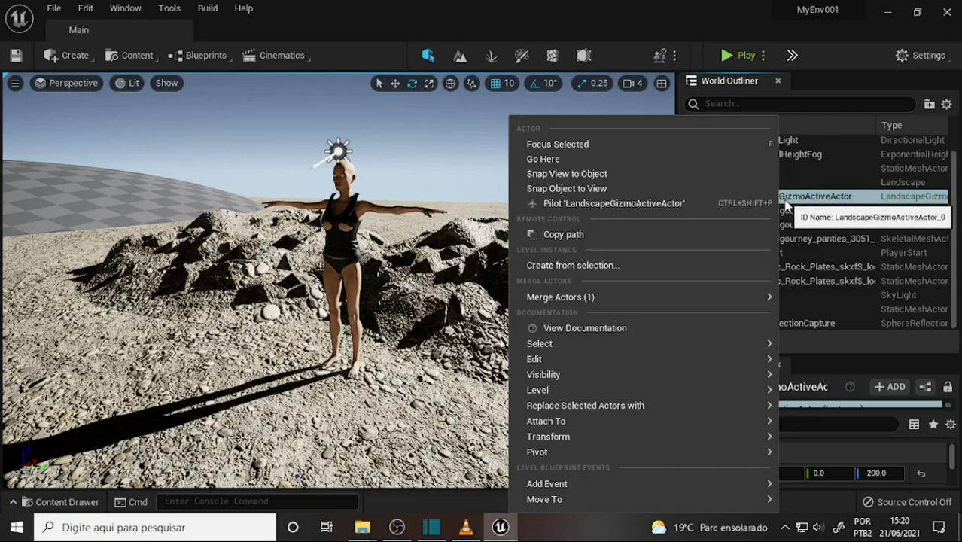
mouse_move(719, 362)
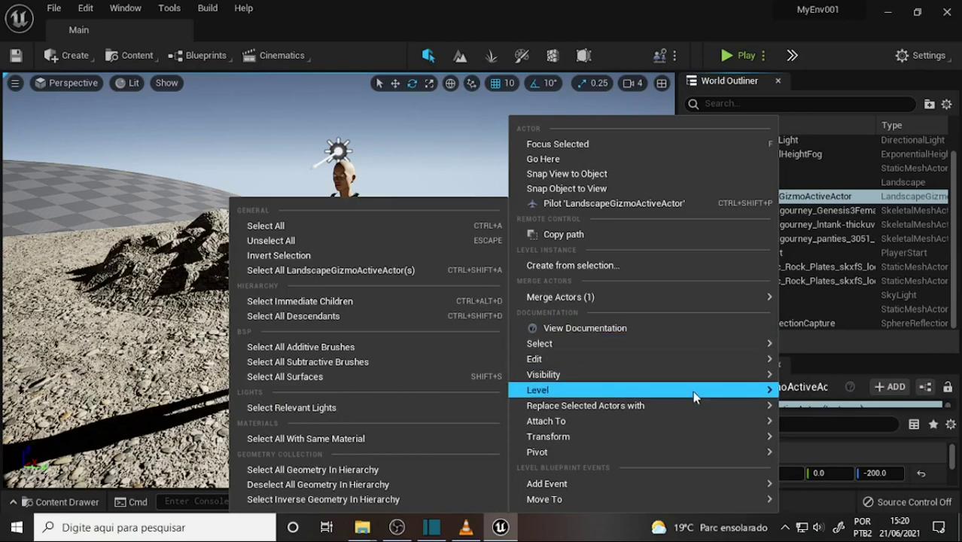
mouse_move(690, 439)
mouse_move(681, 506)
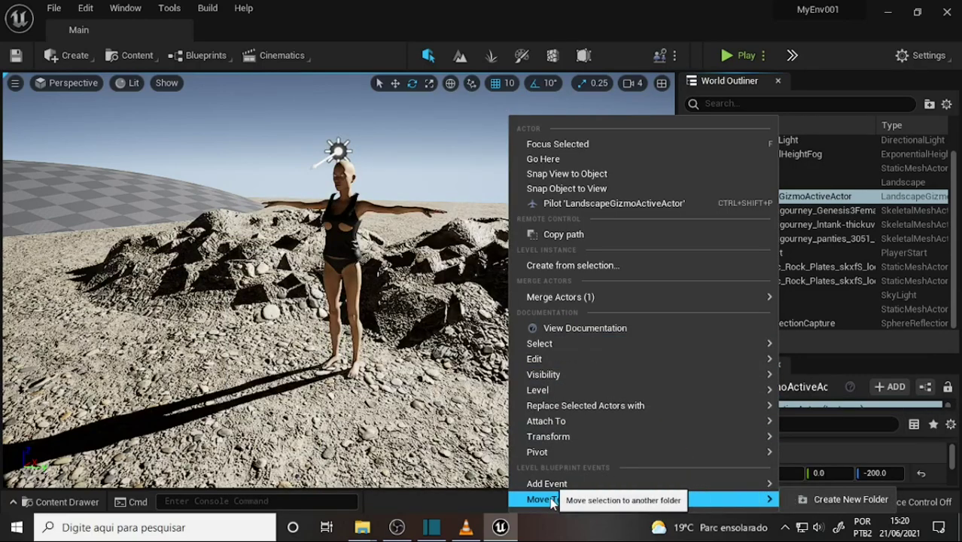
- Put LandscapeGizmoActiveActor in a new folder named 'land', then drag the Landscape into it
left_click(827, 498)
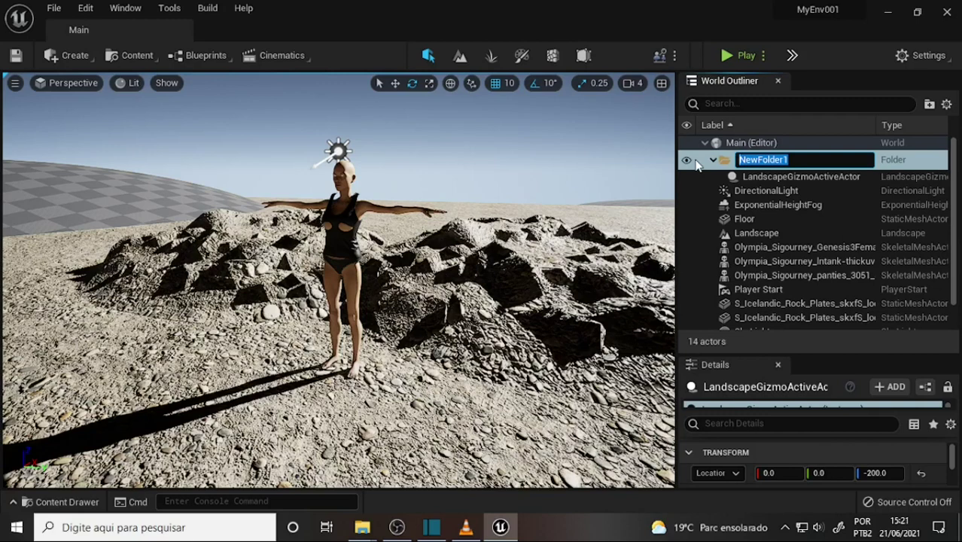
key("BackSpace")
type("land")
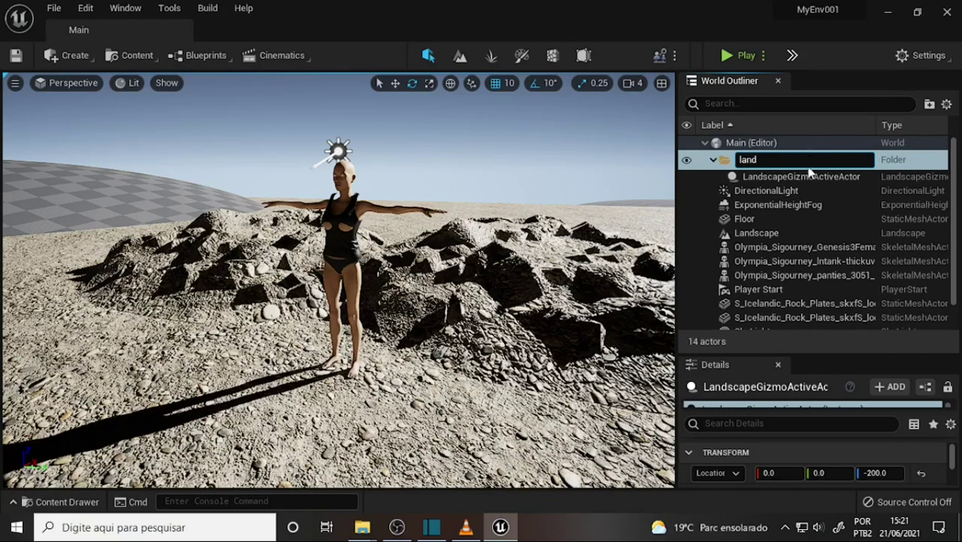
left_click(810, 173)
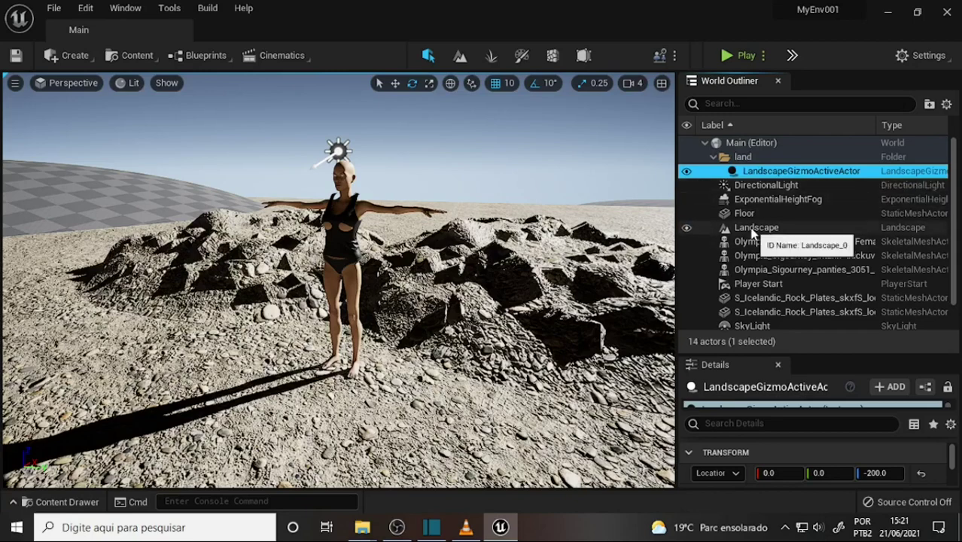
left_click_drag(754, 228, 748, 157)
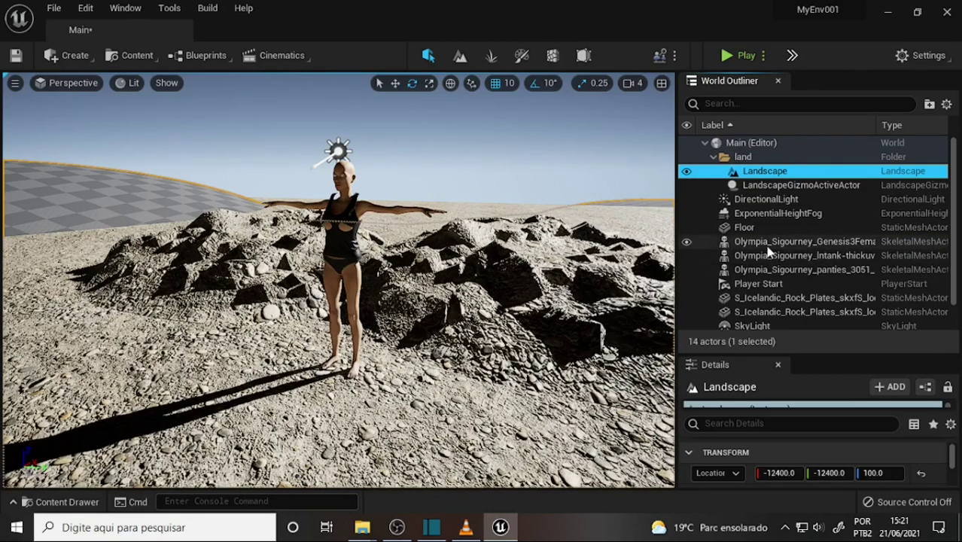
- Move only the Genesis3Female body actor into a new folder and start naming it with 'S'
left_click(768, 242)
left_click(768, 256, "shift")
left_click(767, 269, "shift")
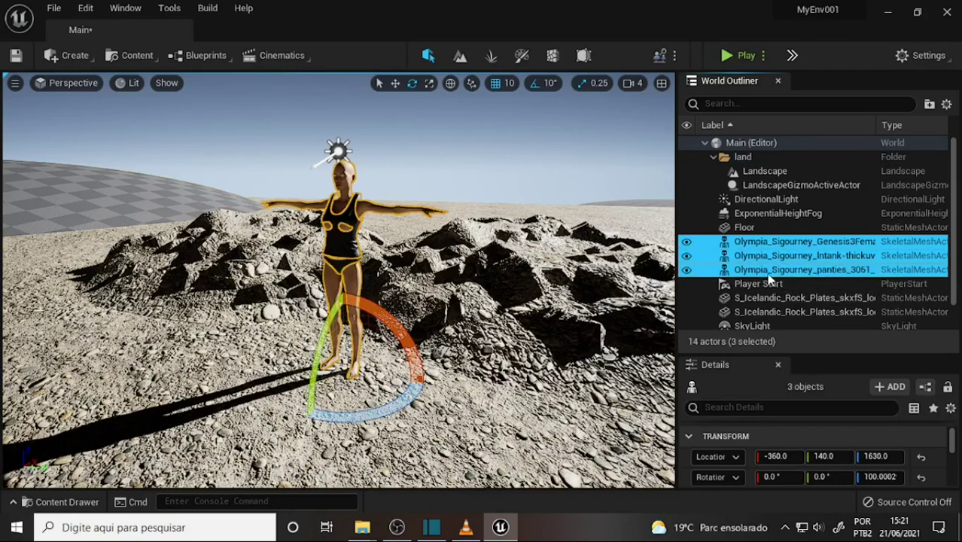
right_click(756, 256)
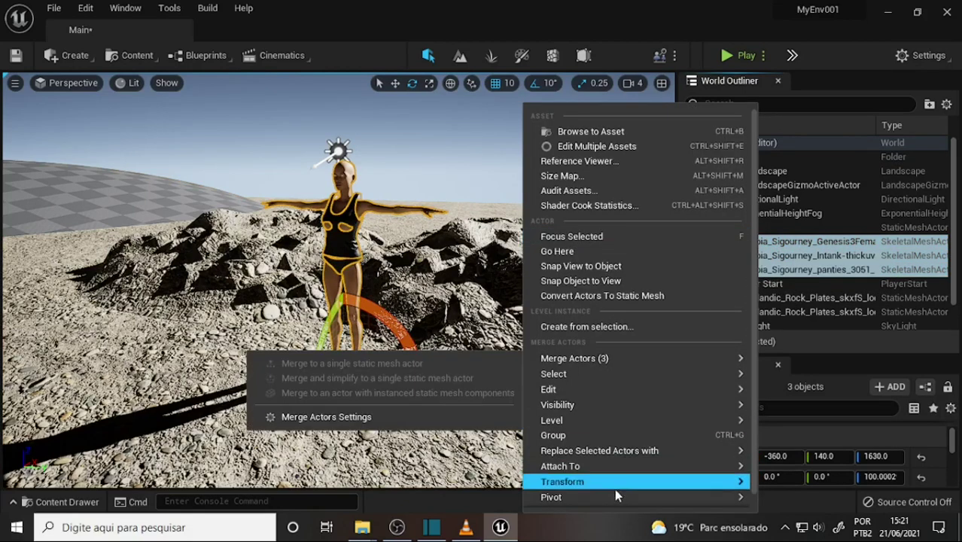
left_click(797, 241)
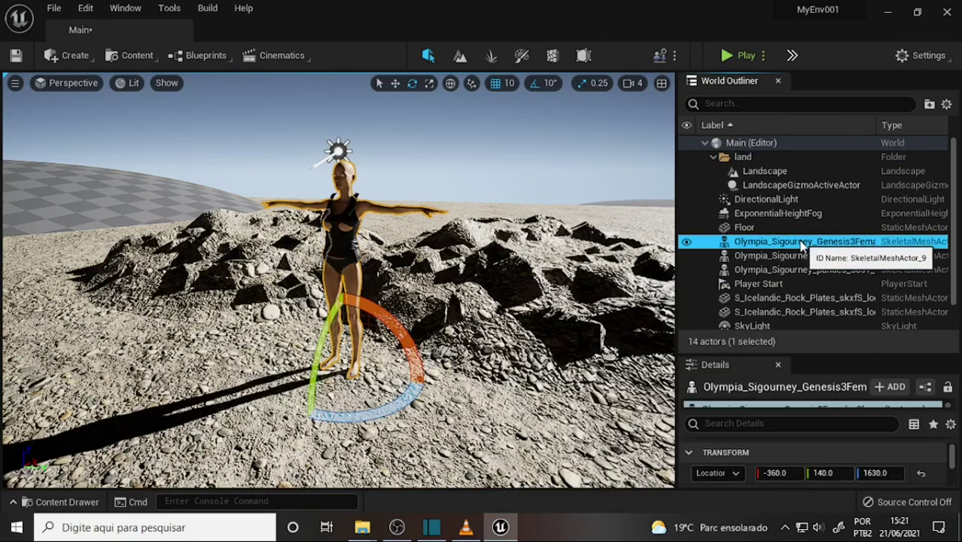
right_click(766, 241)
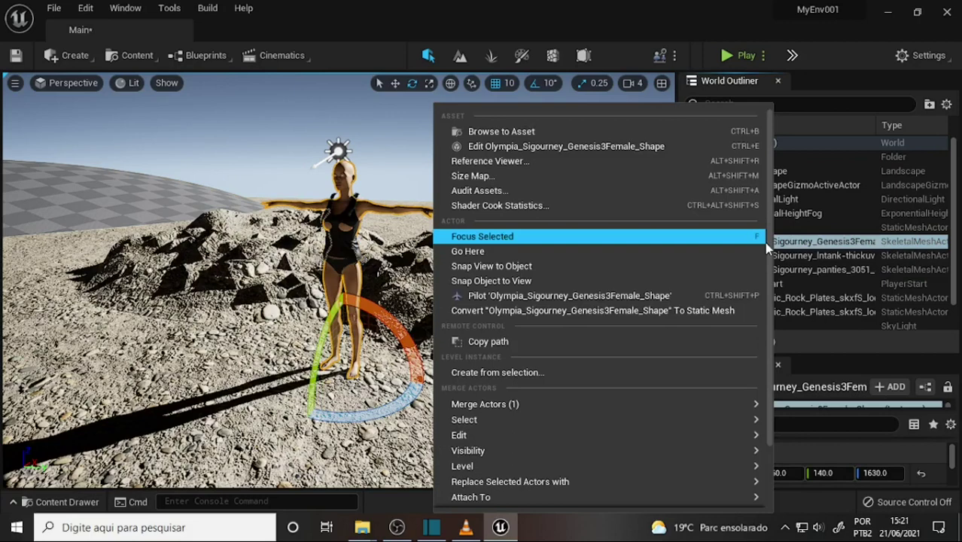
mouse_move(666, 500)
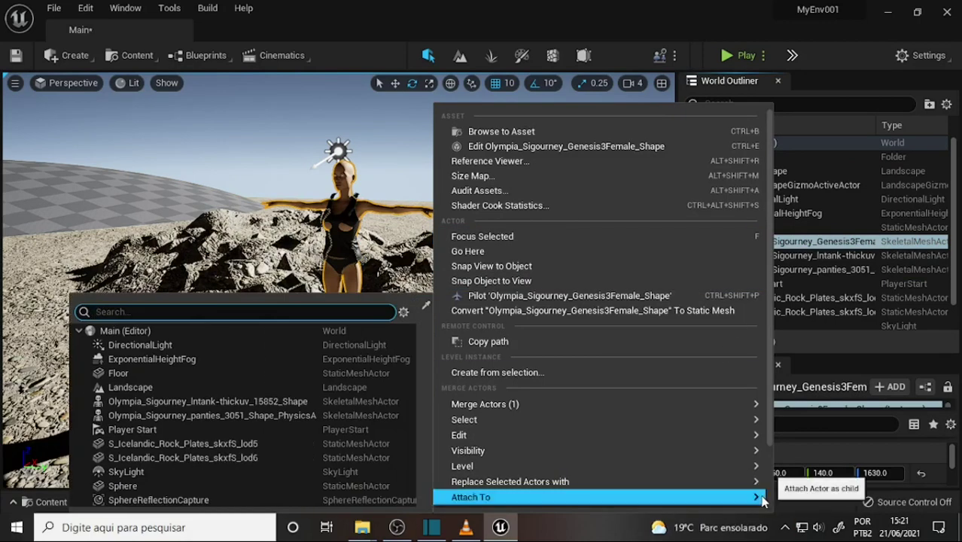
scroll(715, 419, "down", 2)
mouse_move(614, 505)
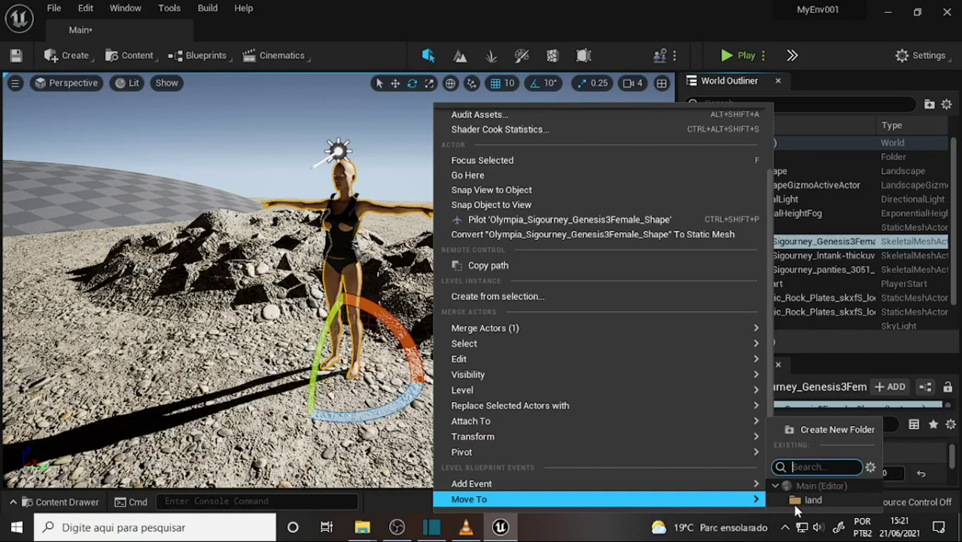
left_click(831, 429)
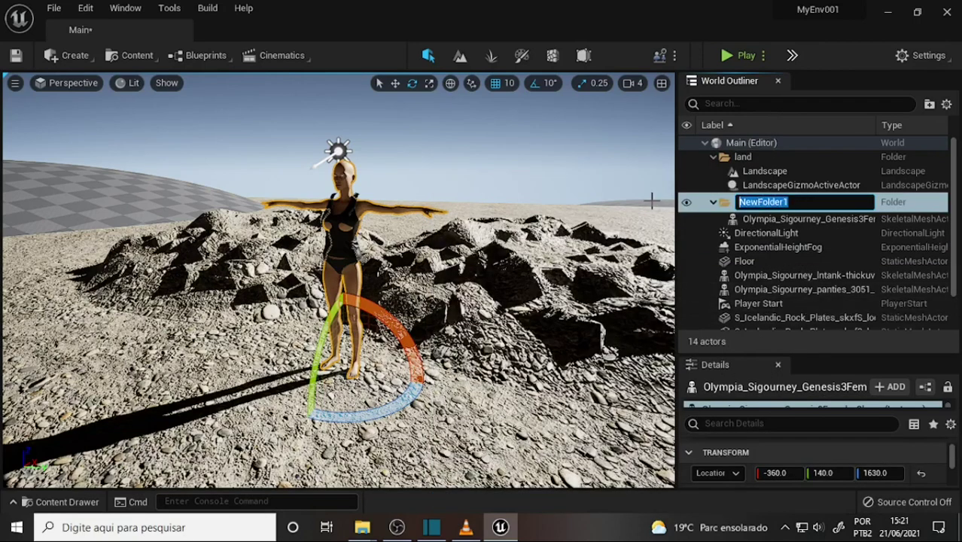
type("Smeshes")
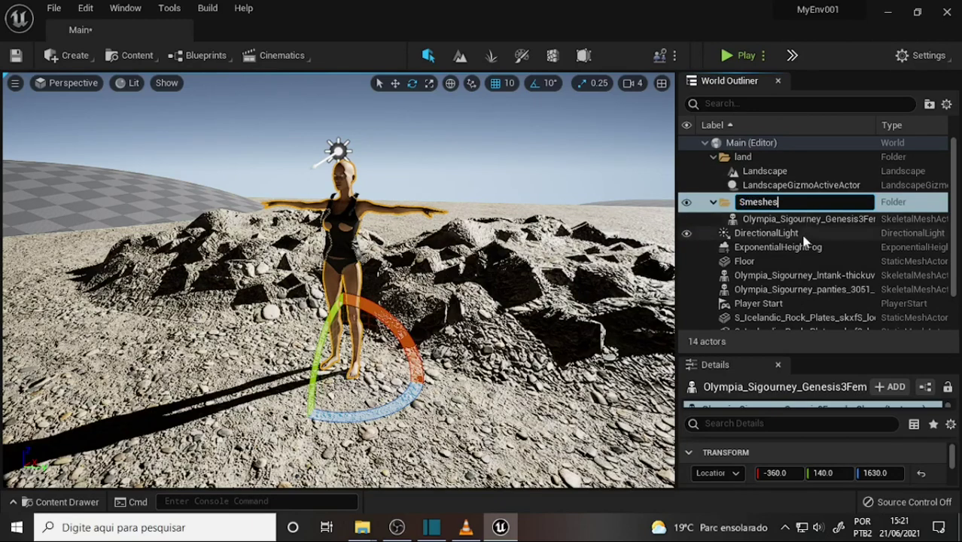
- Confirm the folder name 'Smeshes' and move the Intank and panties clothing actors into it
left_click(783, 230)
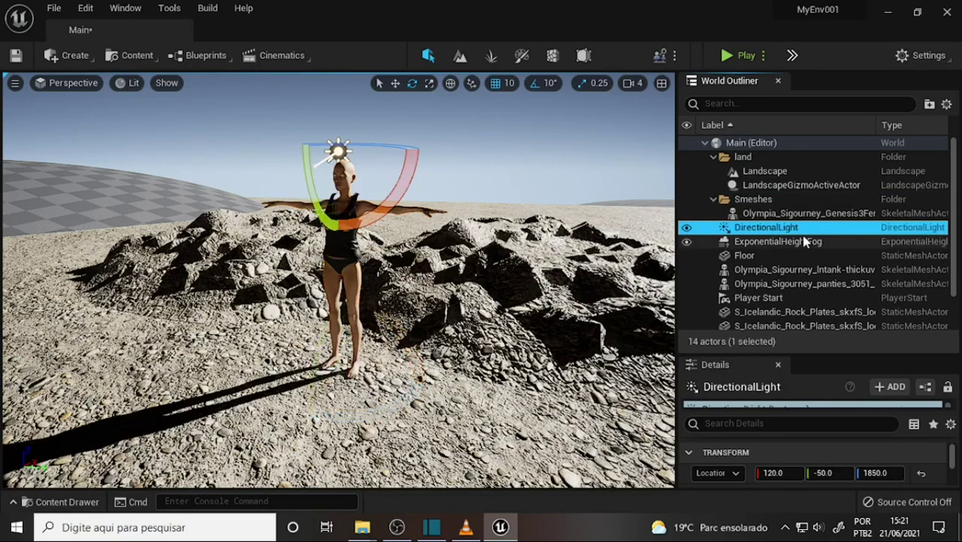
left_click(782, 272)
left_click(783, 282, "ctrl")
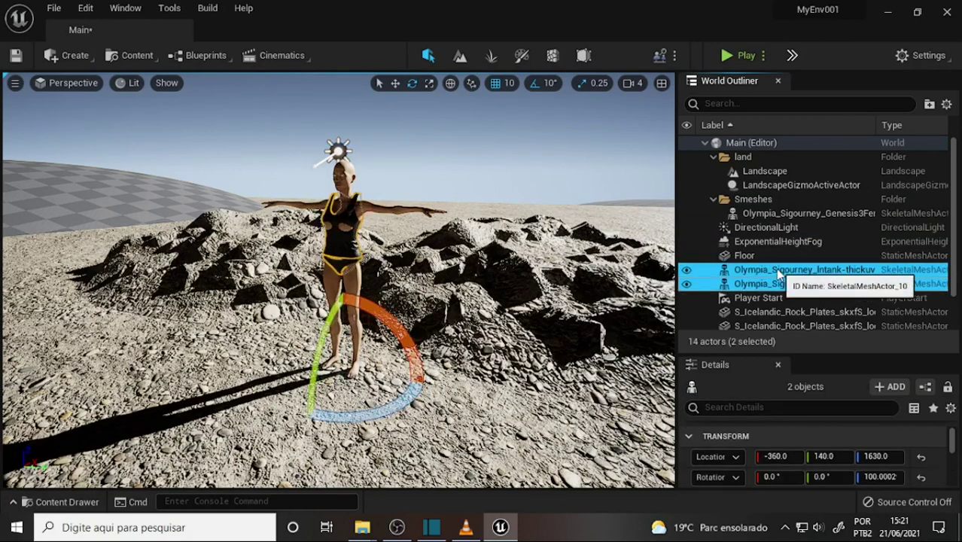
left_click_drag(782, 283, 753, 201)
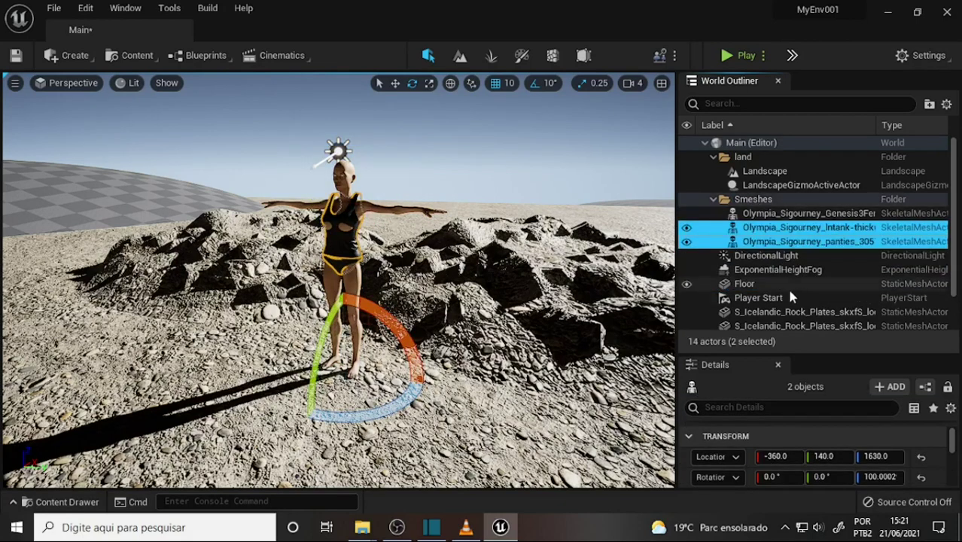
- Move both Icelandic rock plates actors and the Floor into the Smeshes folder
left_click(786, 311)
left_click(783, 325, "ctrl")
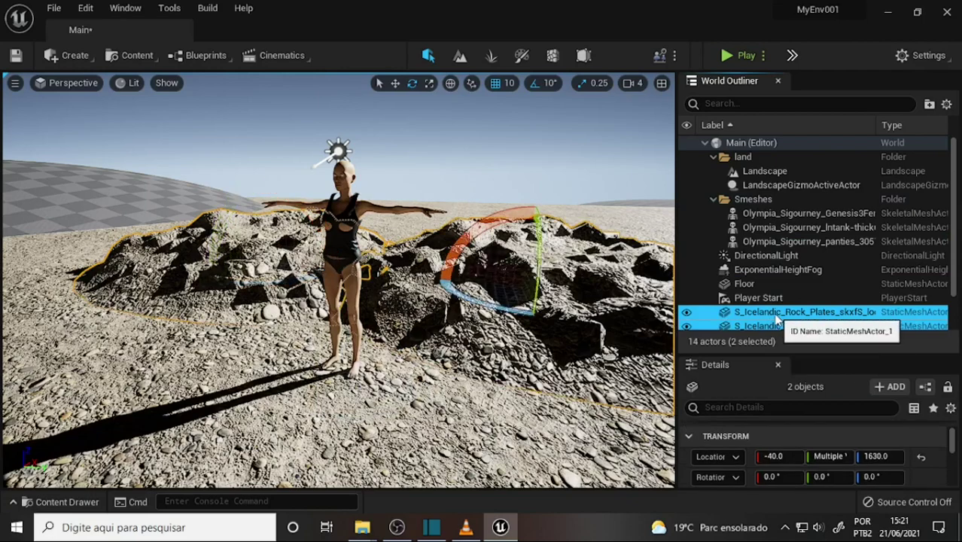
left_click_drag(782, 325, 755, 205)
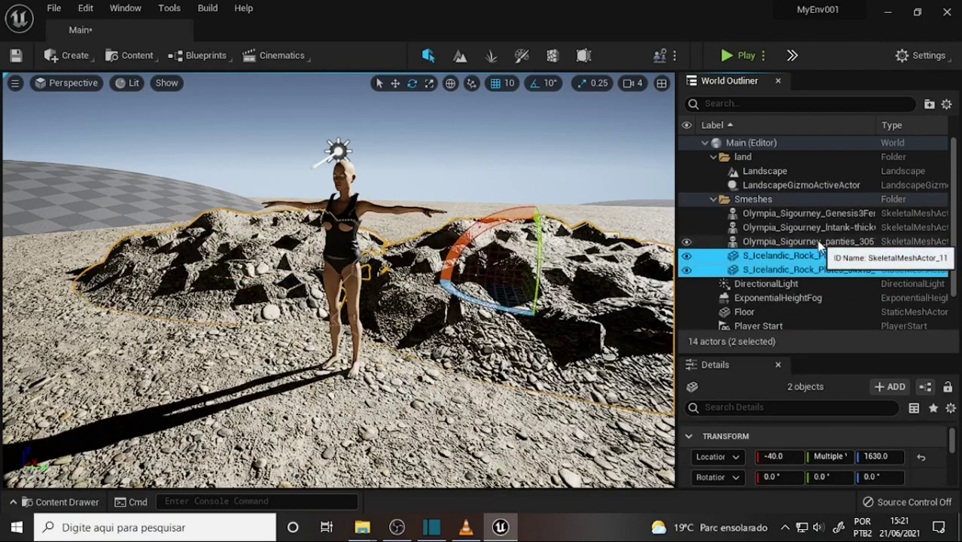
scroll(816, 242, "down", 2)
left_click(756, 267)
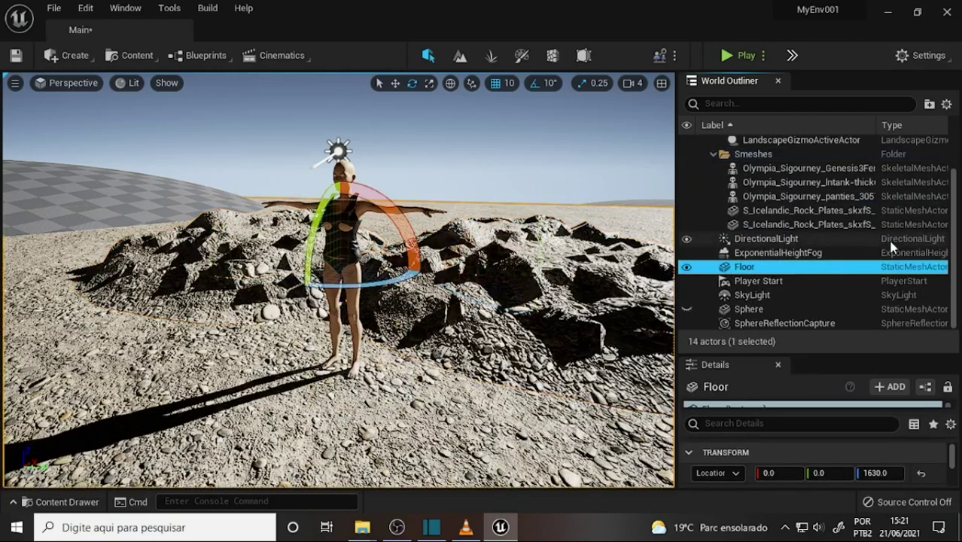
scroll(752, 312, "up", 2)
left_click_drag(751, 315, 762, 207)
- Select Player Start, then collapse the Smeshes and land folders
scroll(767, 256, "down", 1)
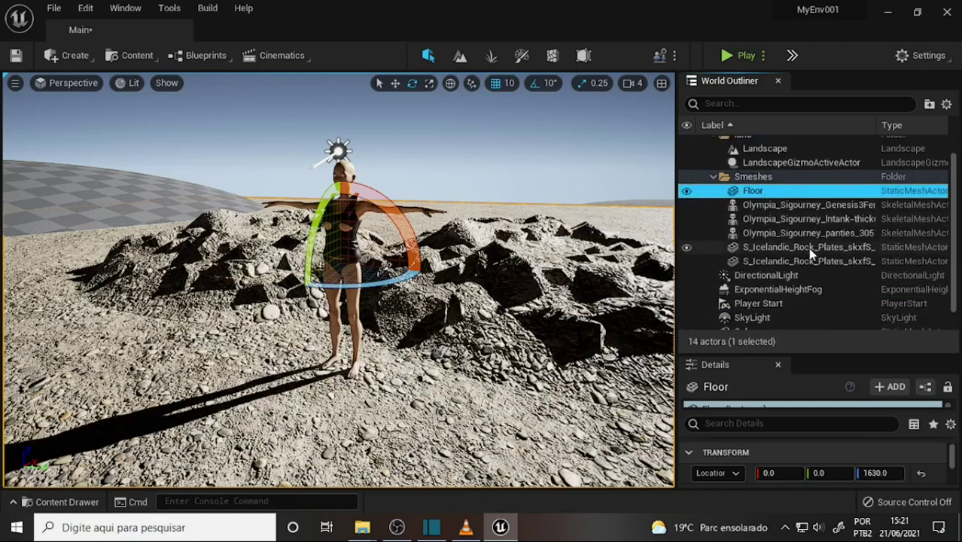
scroll(767, 256, "down", 1)
left_click(775, 280)
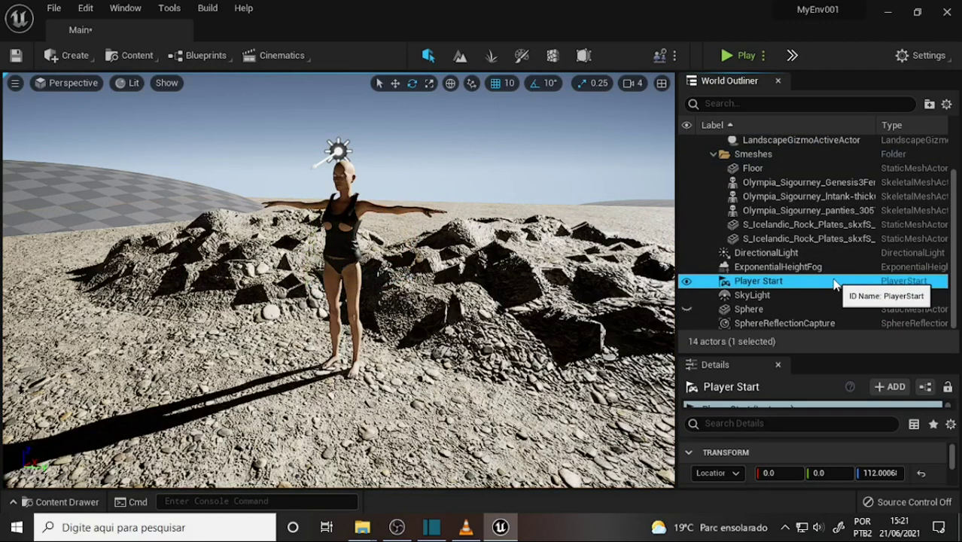
scroll(757, 227, "up", 2)
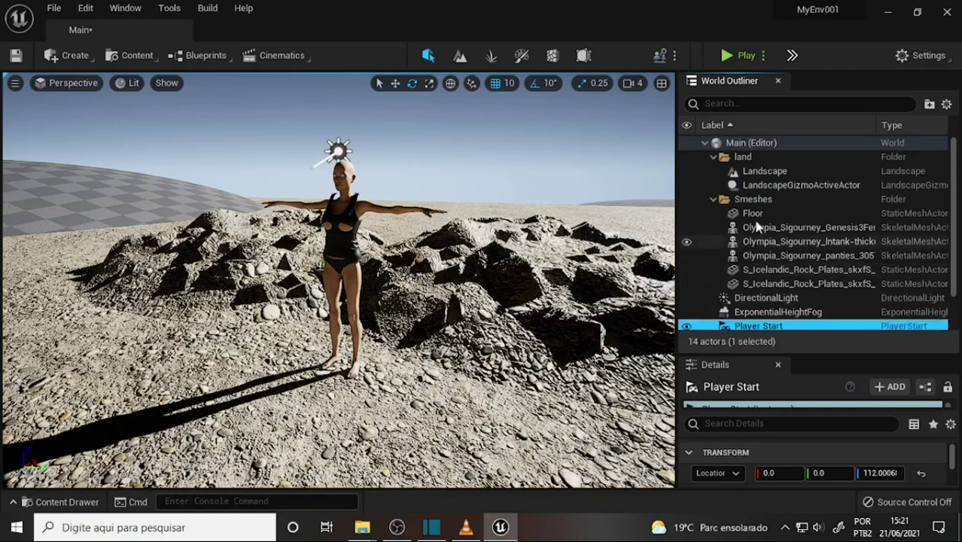
left_click(713, 199)
left_click(712, 156)
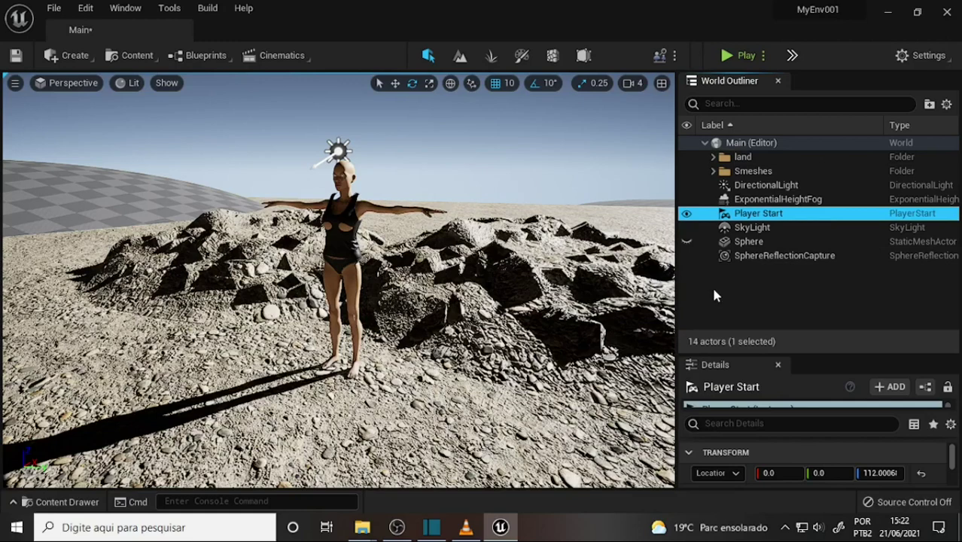
- Minimize the Shotcut and OBS windows to return to Unreal Engine
left_click(432, 527)
left_click(434, 531)
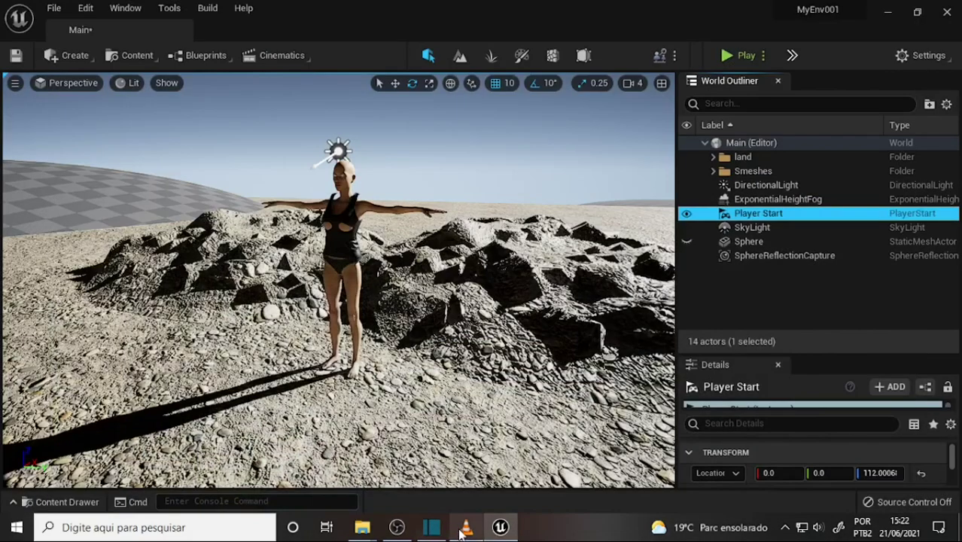
left_click(403, 528)
left_click(402, 528)
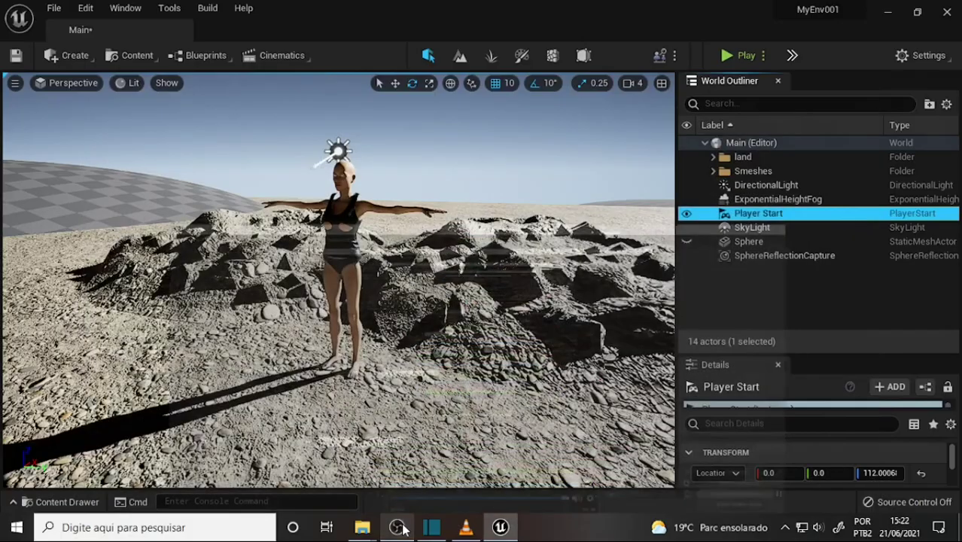